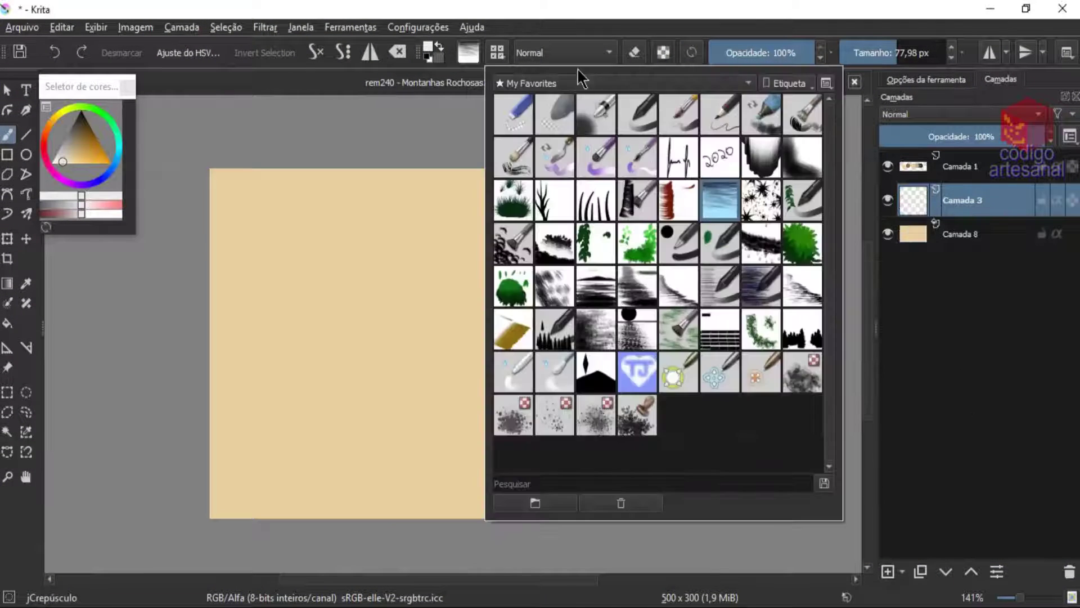
Paint the dark lower-right mountain and a lighter olive ridge behind it, then add an empty layer
{"action": "mouse_move", "coordinate": [775, 443]}
{"action": "left_mouse_down"}
{"action": "mouse_move", "coordinate": [685, 430]}
{"action": "mouse_move", "coordinate": [634, 482]}
{"action": "mouse_move", "coordinate": [434, 558]}
{"action": "left_mouse_up"}
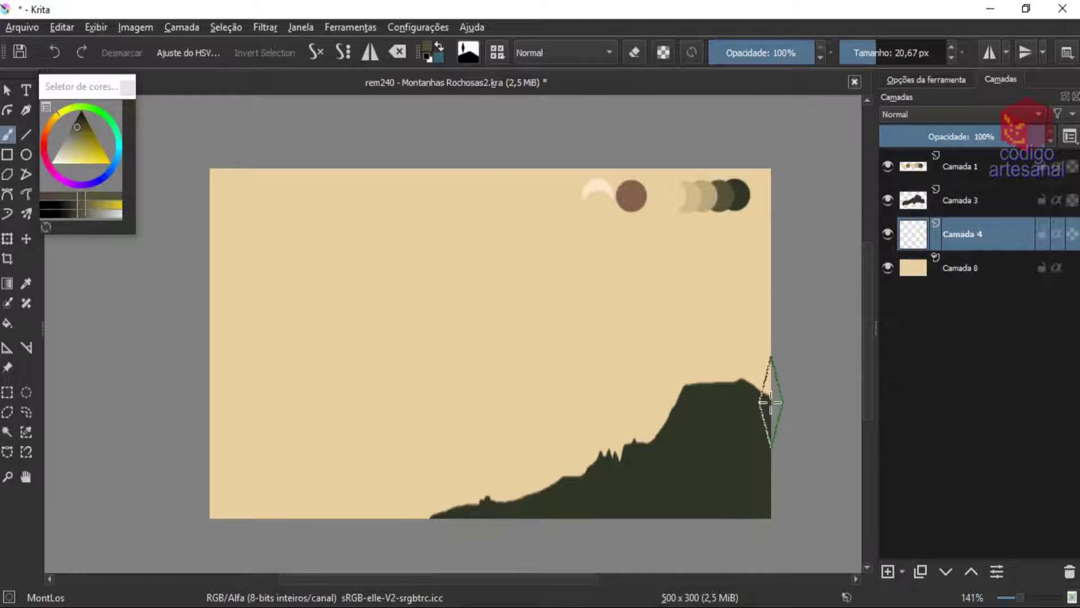
{"action": "left_click_drag", "start_coordinate": [700, 429], "coordinate": [595, 442]}
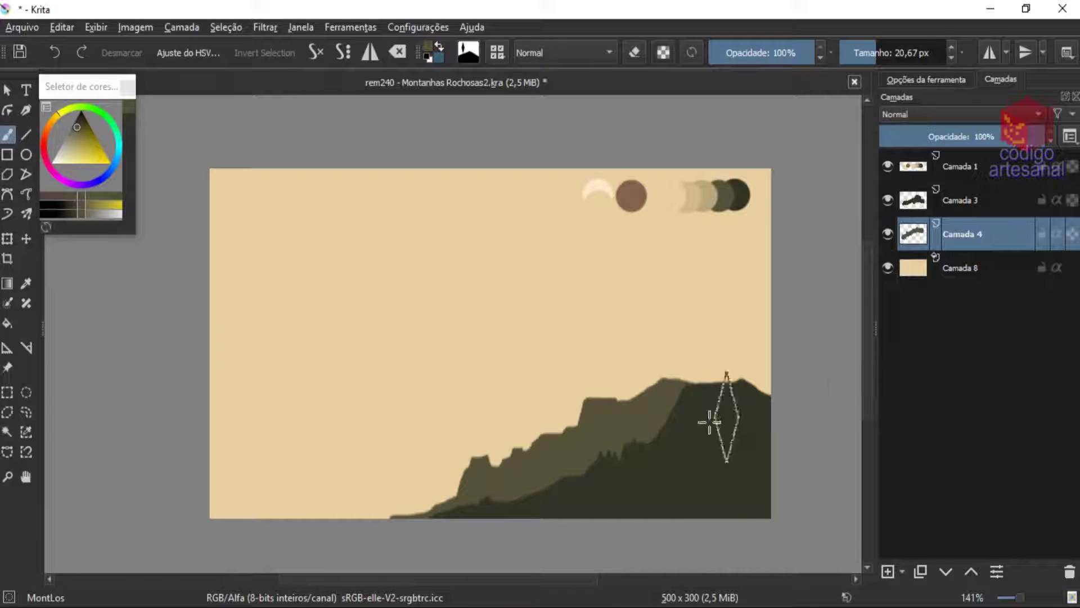
{"action": "left_click", "coordinate": [887, 571]}
Paint a light brown ridge on Camada 5, add Camada 6 and Camada 7, and sample a pale swatch colour
{"action": "left_click", "coordinate": [597, 436], "text": "ctrl"}
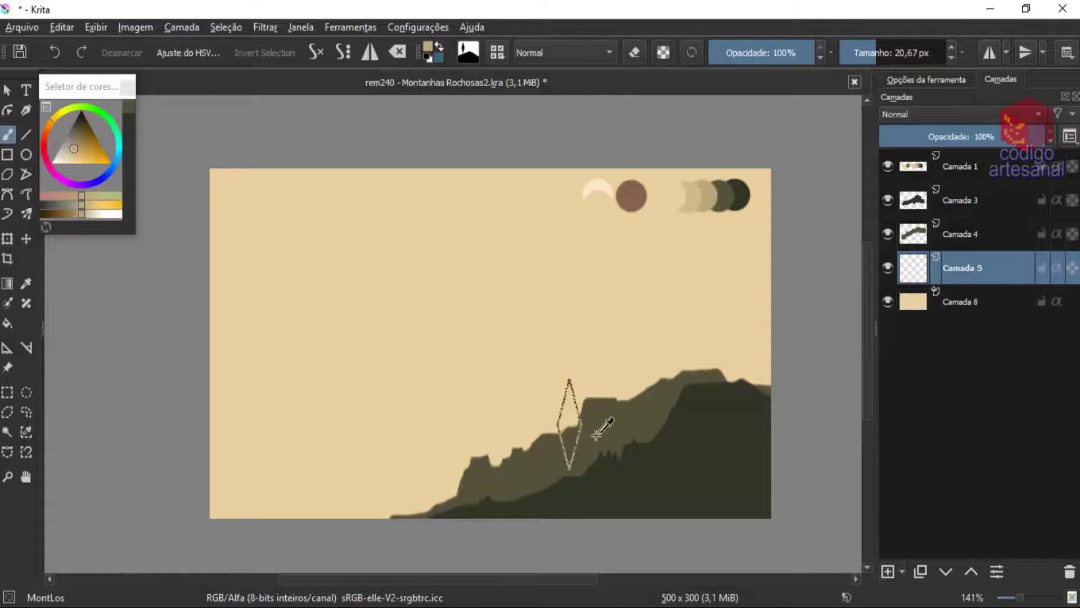
{"action": "left_click_drag", "start_coordinate": [546, 450], "coordinate": [472, 466]}
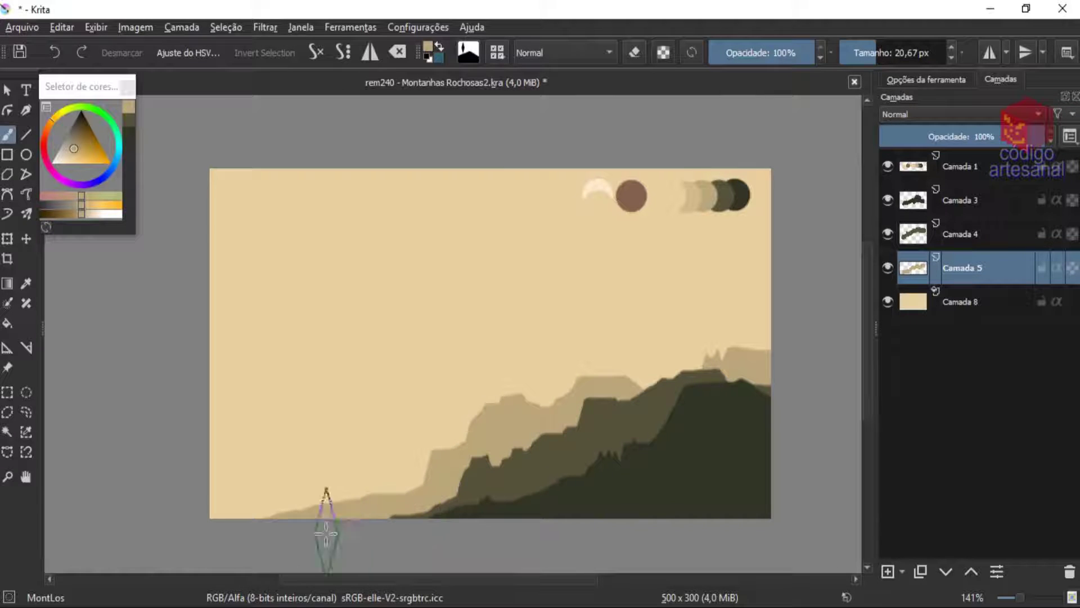
{"action": "key", "text": "Insert"}
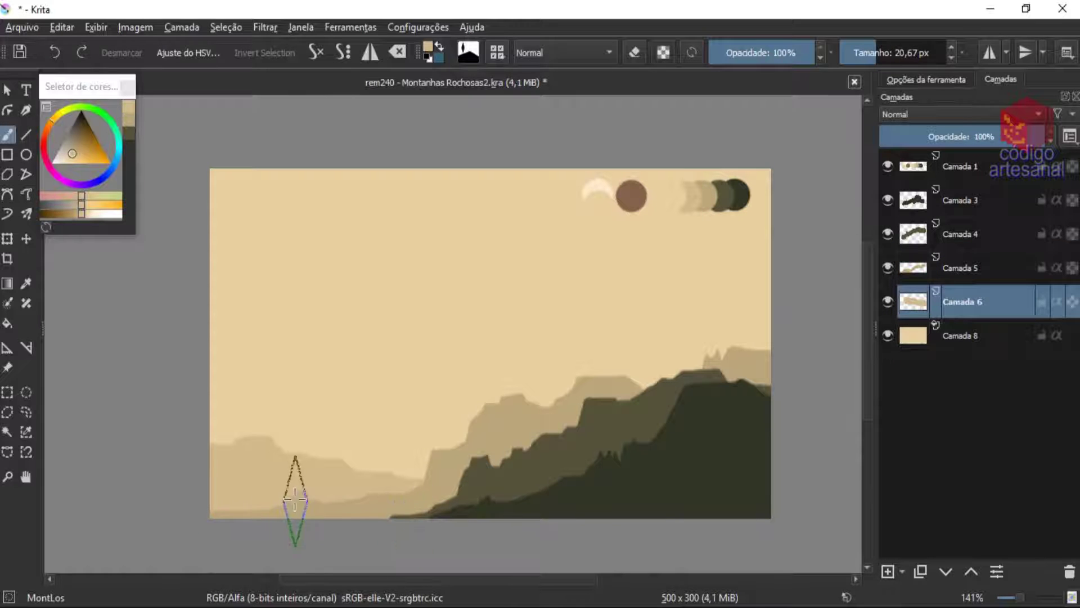
{"action": "key", "text": "Insert"}
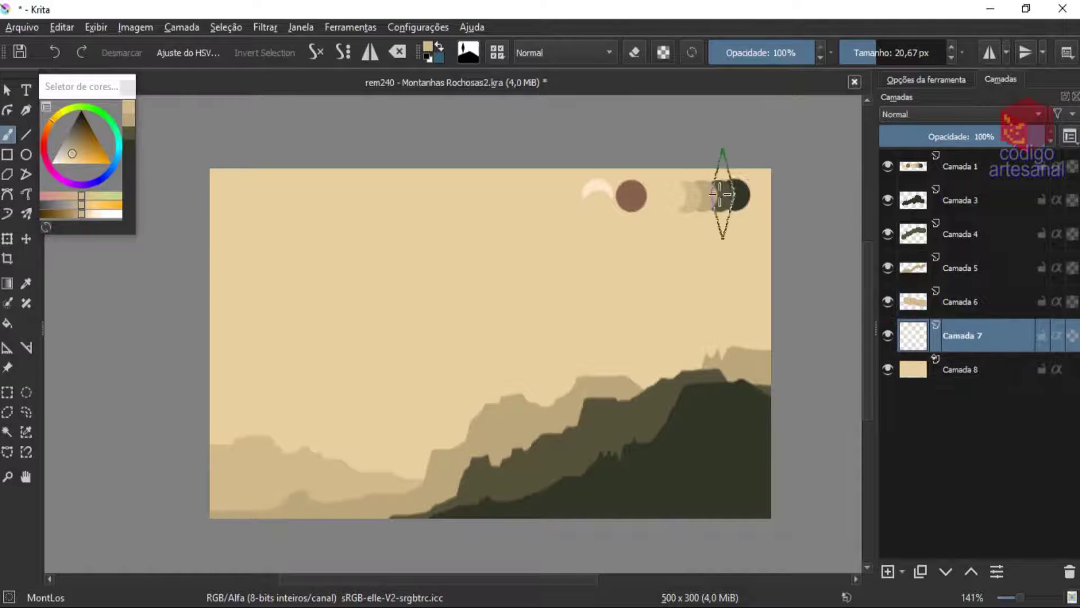
{"action": "left_click", "coordinate": [674, 201], "text": "ctrl"}
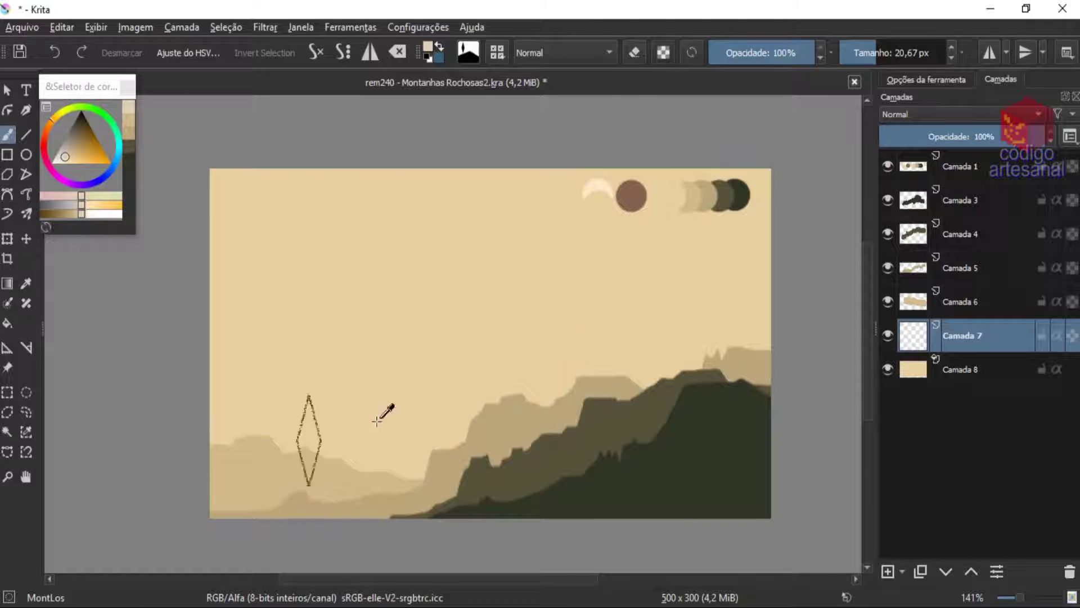
Airbrush a pale glow along the horizon on Camada 7 at 46% layer opacity
{"action": "left_click", "coordinate": [468, 52]}
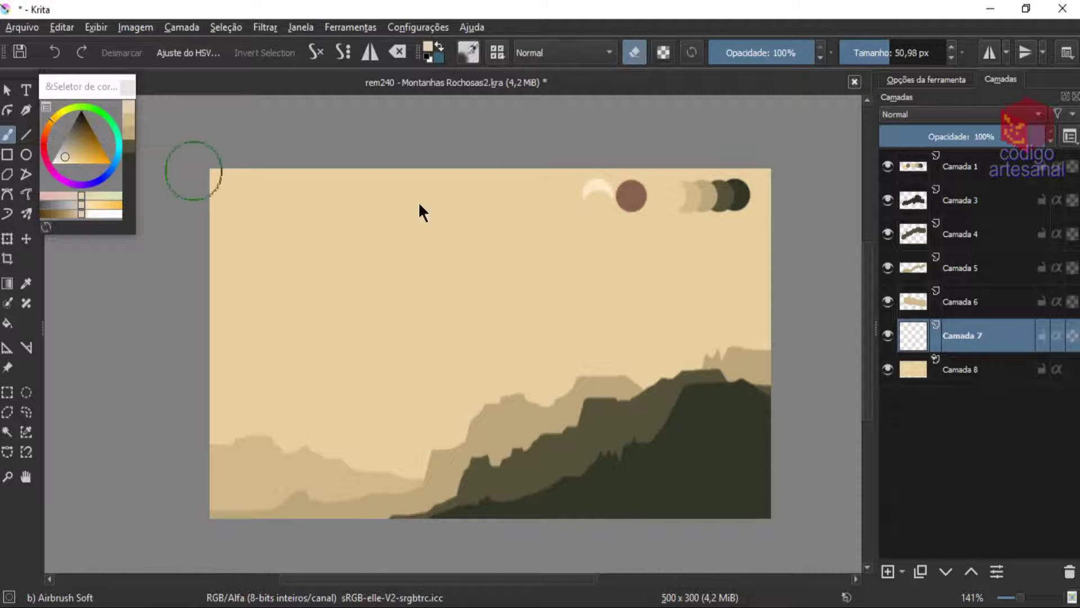
{"action": "scroll", "coordinate": [280, 483], "scroll_direction": "down", "scroll_amount": 2}
{"action": "left_click_drag", "start_coordinate": [410, 394], "coordinate": [535, 388]}
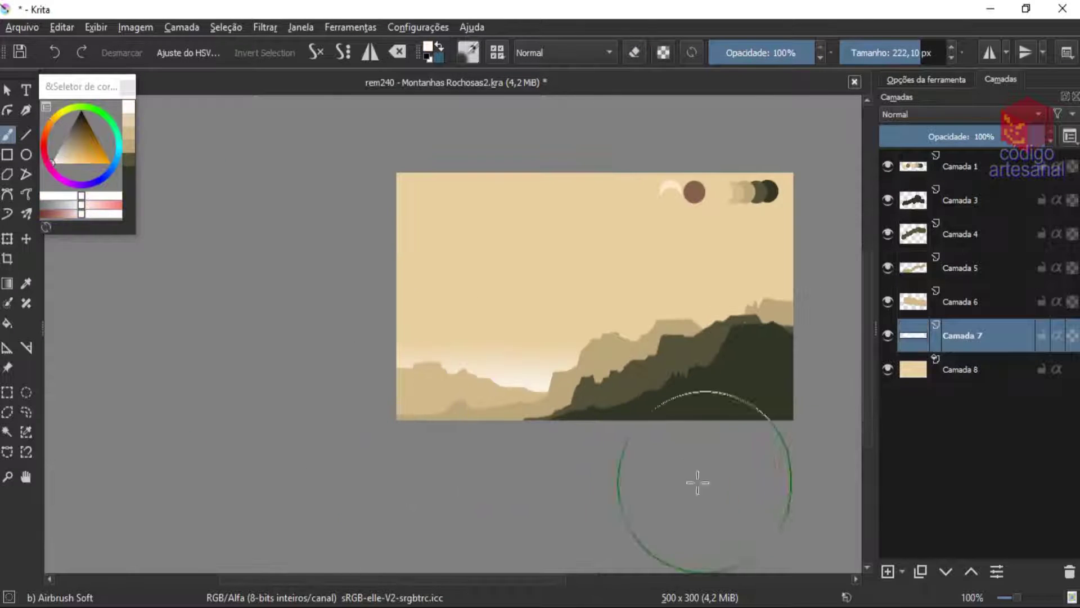
{"action": "scroll", "coordinate": [357, 446], "scroll_direction": "up", "scroll_amount": 1}
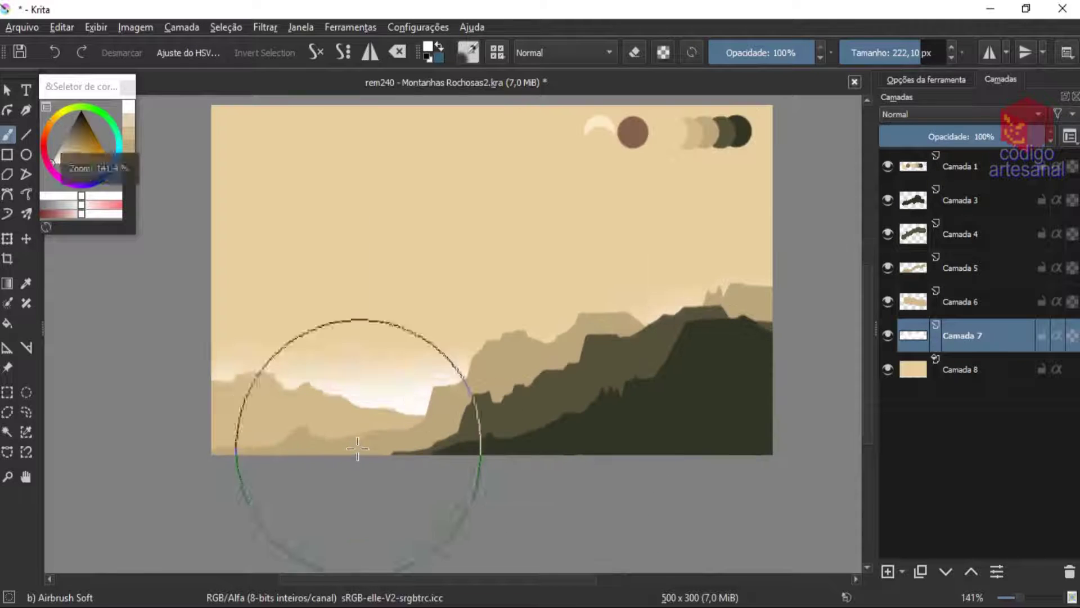
{"action": "left_click", "coordinate": [955, 136]}
Paint light beige cloud streaks with the jCrepúsculo brush, then set brown at 12% brush opacity
{"action": "scroll", "coordinate": [646, 386], "scroll_direction": "up", "scroll_amount": 1}
{"action": "left_click", "coordinate": [498, 53]}
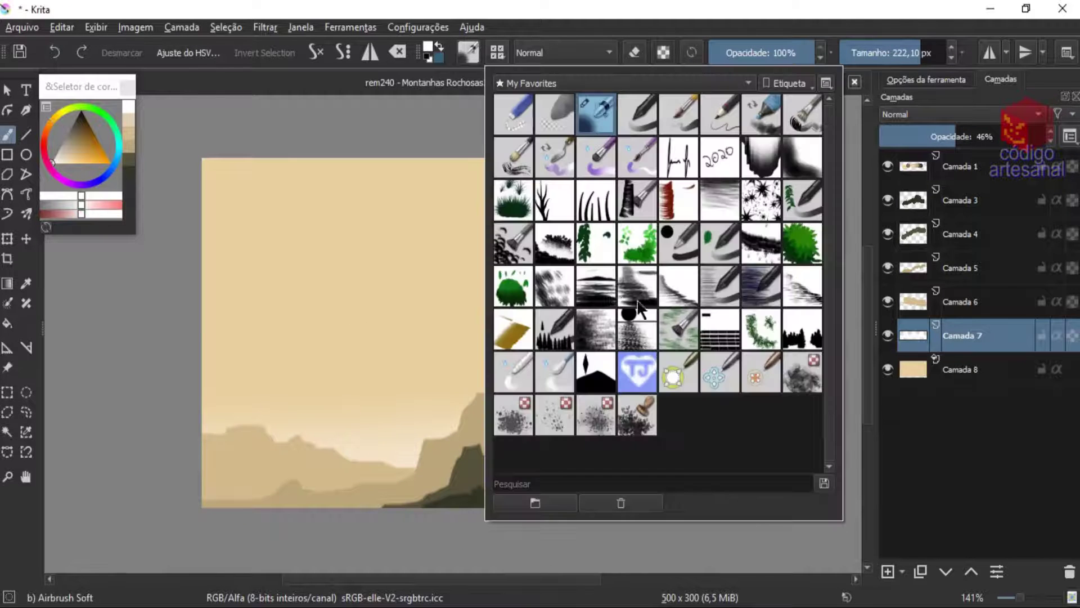
{"action": "left_click", "coordinate": [712, 184]}
{"action": "left_click", "coordinate": [653, 221], "text": "ctrl"}
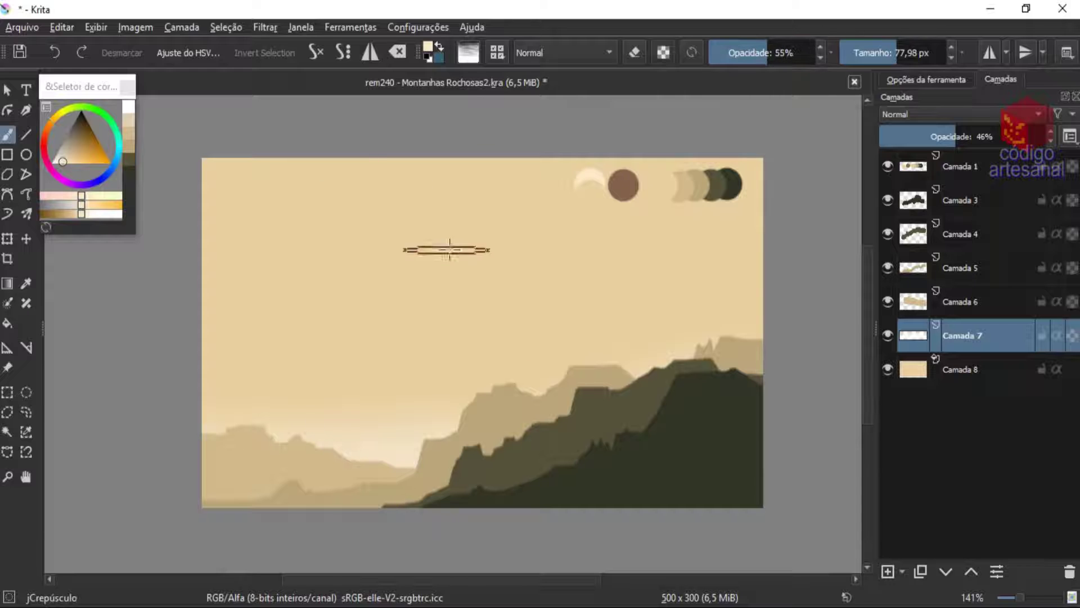
{"action": "key", "text": "bracketright"}
{"action": "key", "text": "bracketright"}
{"action": "key", "text": "bracketright"}
{"action": "left_click_drag", "start_coordinate": [435, 307], "coordinate": [386, 413]}
{"action": "key", "text": "bracketleft"}
{"action": "key", "text": "bracketleft"}
{"action": "key", "text": "bracketleft"}
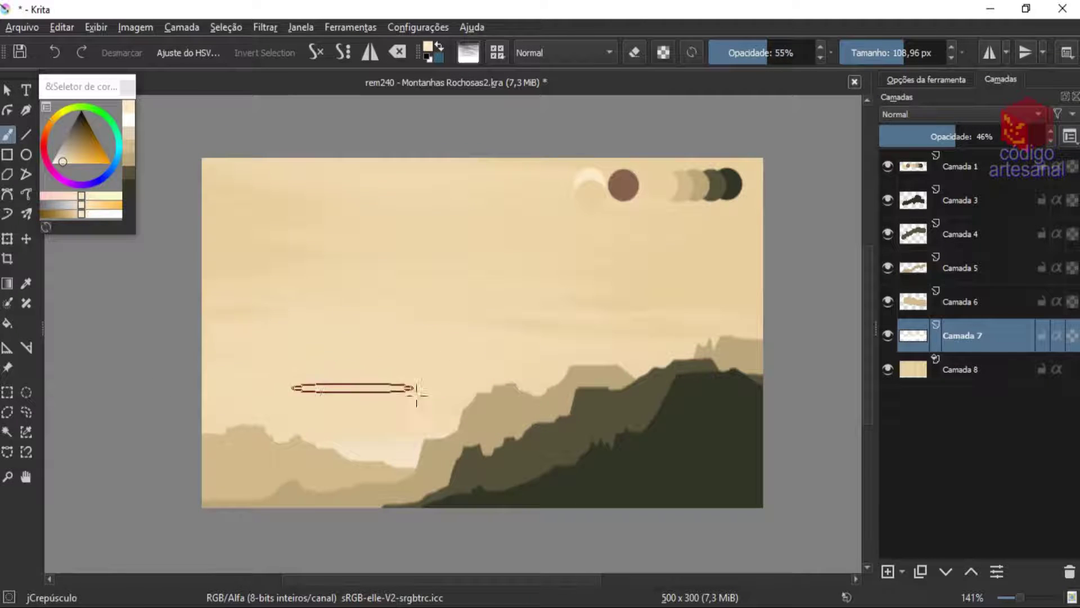
{"action": "left_click", "coordinate": [623, 185], "text": "ctrl"}
{"action": "left_click", "coordinate": [722, 52]}
Paint dark cloud streaks on a new Camada 8 and warm them with HSV Adjustment
{"action": "left_click", "coordinate": [888, 571]}
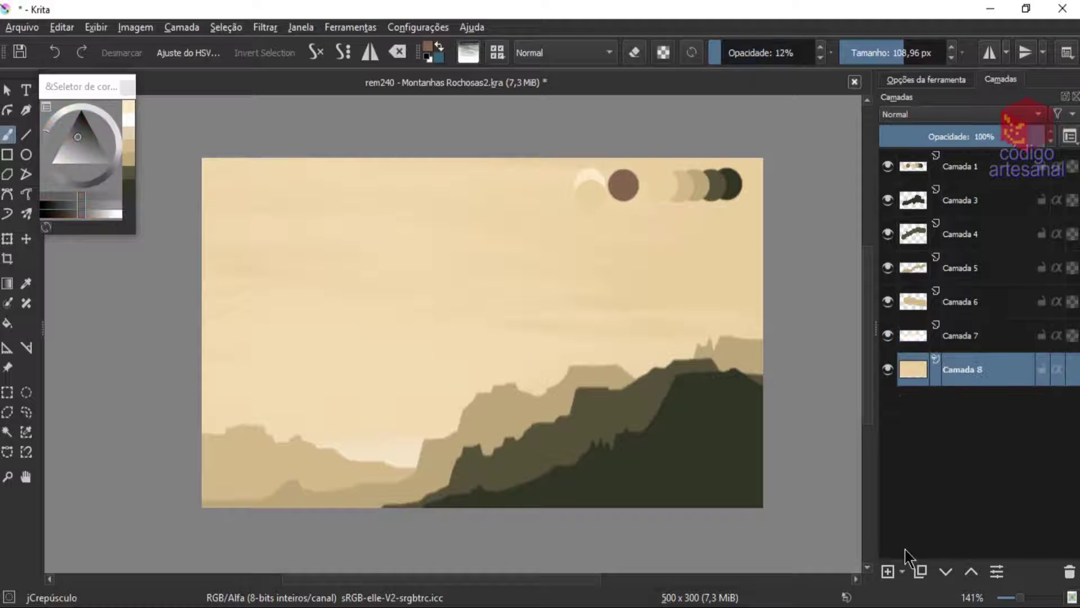
{"action": "left_click_drag", "start_coordinate": [478, 231], "coordinate": [731, 231]}
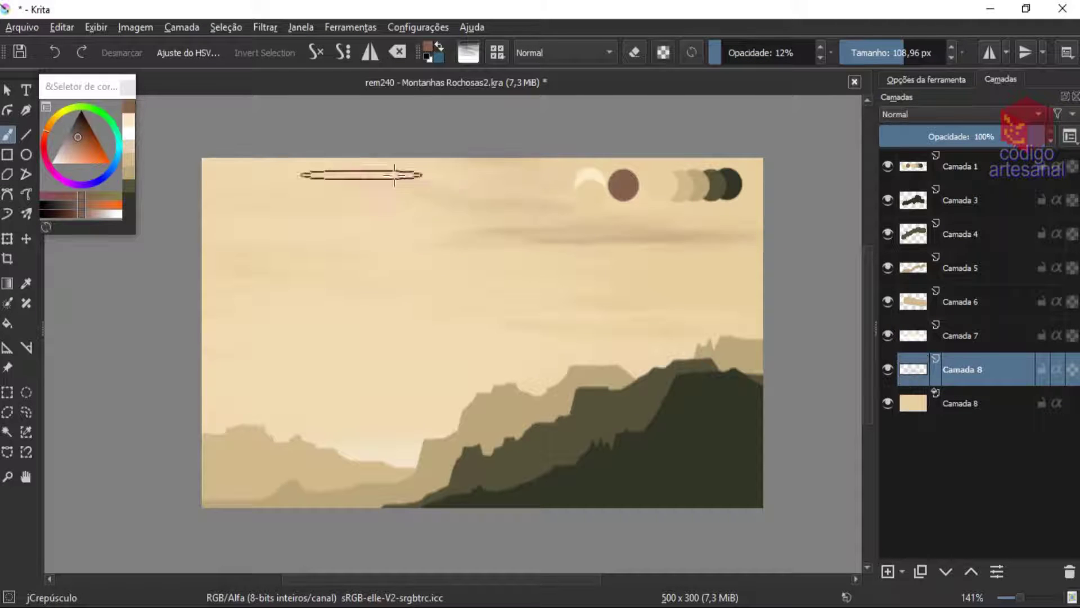
{"action": "left_click_drag", "start_coordinate": [259, 160], "coordinate": [833, 169]}
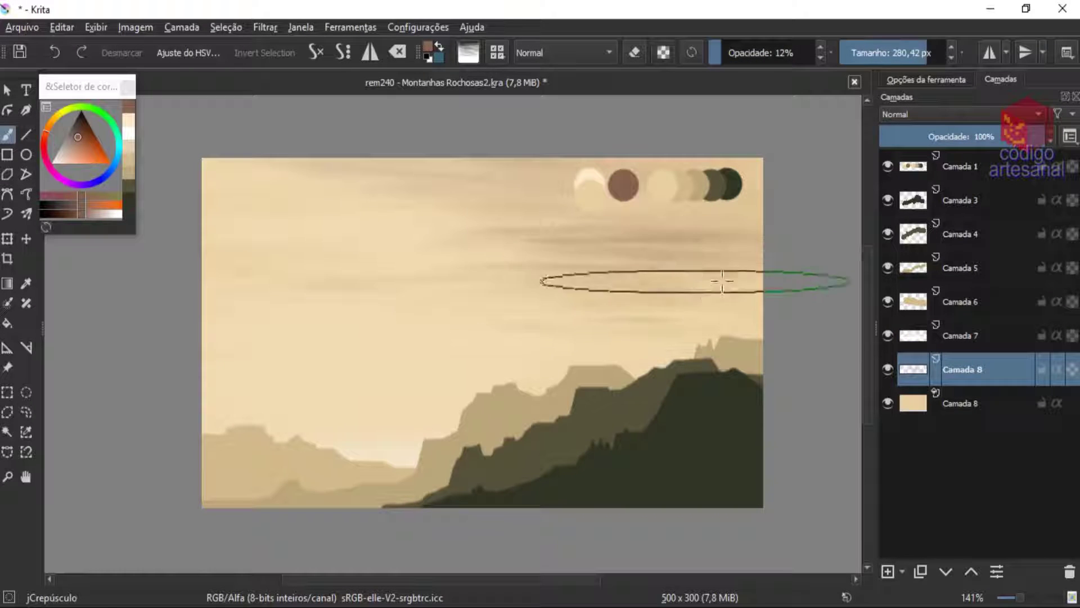
{"action": "left_click_drag", "start_coordinate": [833, 236], "coordinate": [524, 281]}
{"action": "left_click_drag", "start_coordinate": [492, 322], "coordinate": [705, 325]}
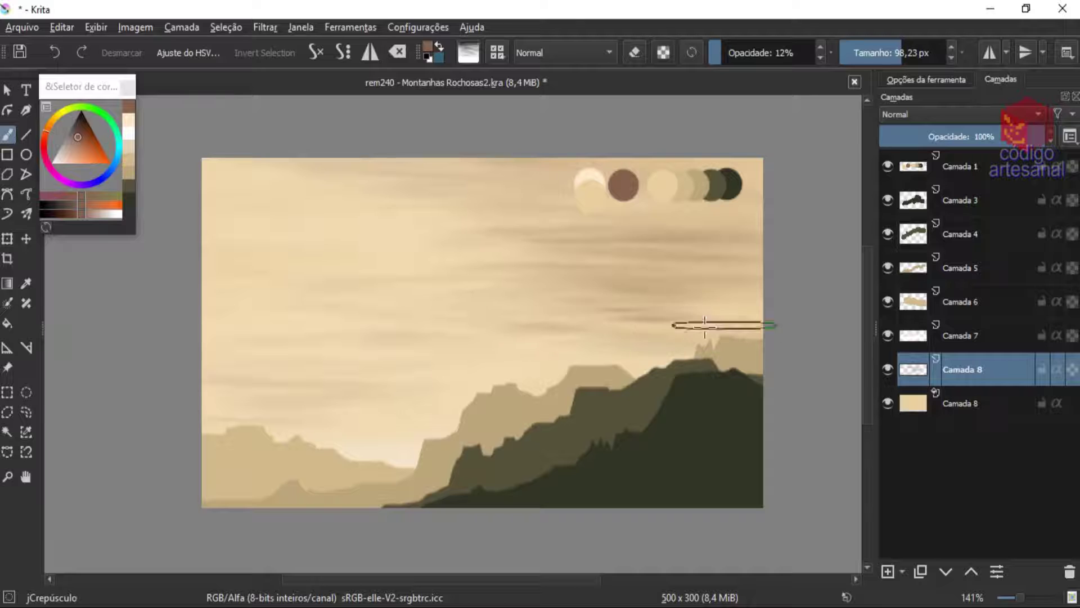
{"action": "key", "text": "ctrl+u"}
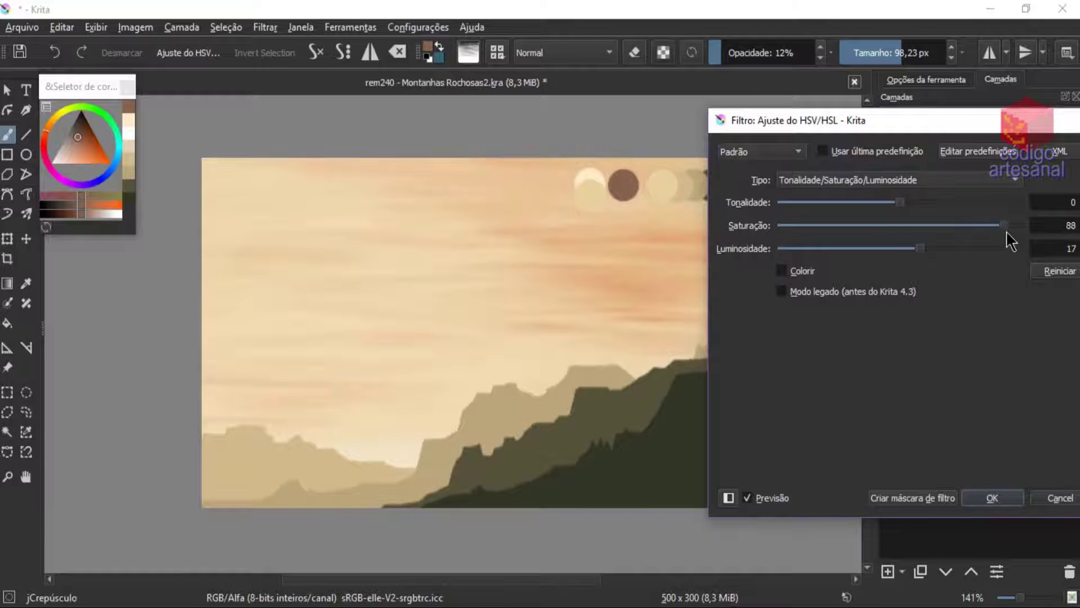
{"action": "left_click", "coordinate": [993, 498]}
Paint pale and pink sky streaks on Camada 9, then set a light tan at 33% opacity
{"action": "left_click", "coordinate": [663, 186], "text": "ctrl"}
{"action": "left_click_drag", "start_coordinate": [281, 186], "coordinate": [320, 186]}
{"action": "left_click", "coordinate": [888, 571]}
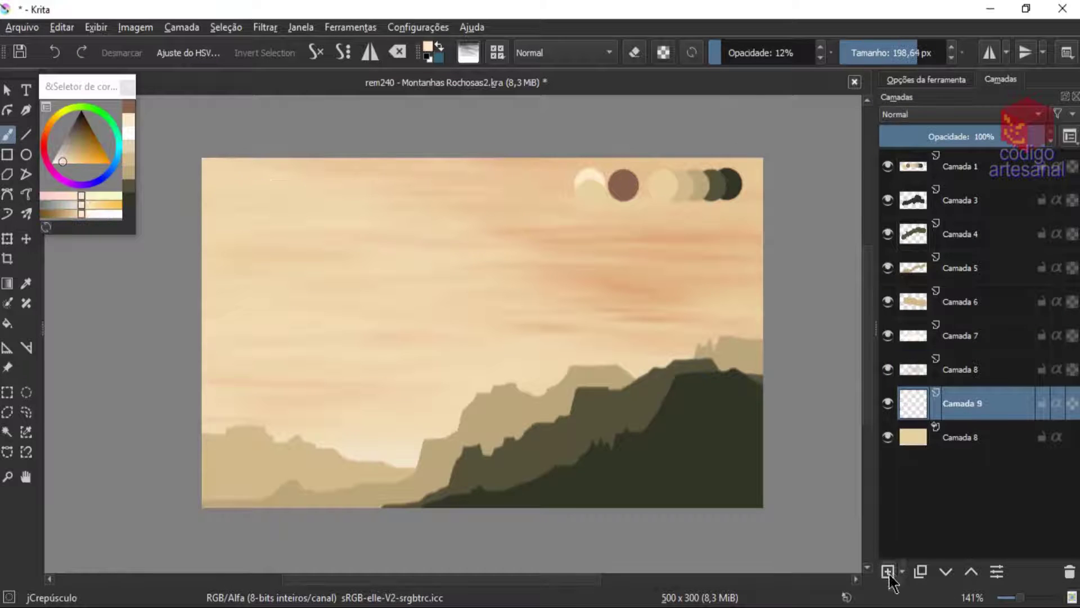
{"action": "left_click_drag", "start_coordinate": [208, 155], "coordinate": [313, 201]}
{"action": "mouse_move", "coordinate": [279, 163]}
{"action": "left_mouse_down"}
{"action": "mouse_move", "coordinate": [265, 198]}
{"action": "mouse_move", "coordinate": [581, 299]}
{"action": "mouse_move", "coordinate": [482, 260]}
{"action": "mouse_move", "coordinate": [688, 207]}
{"action": "left_mouse_up"}
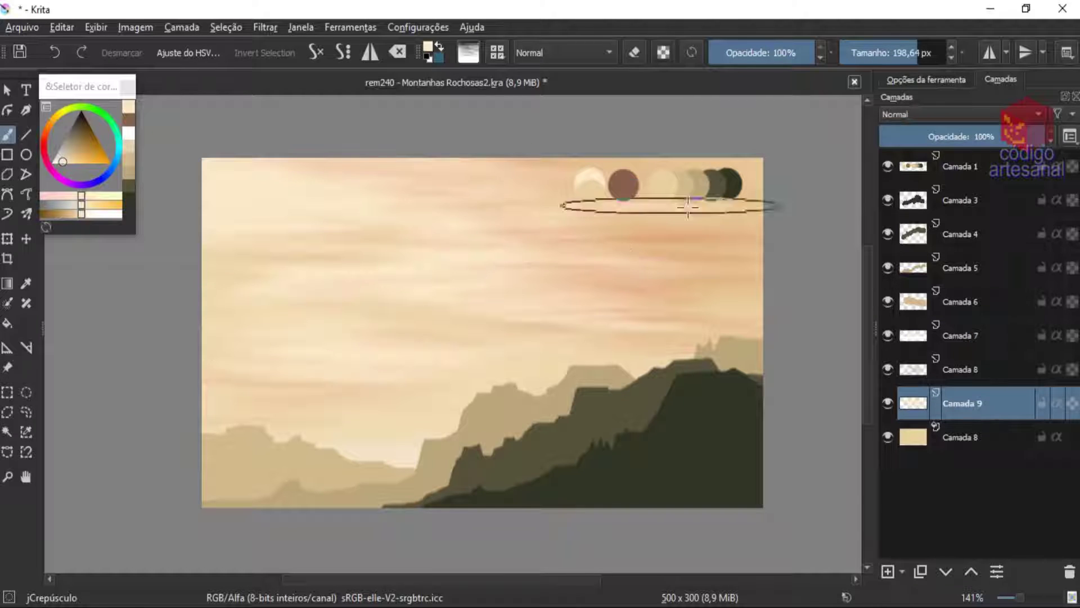
{"action": "left_click", "coordinate": [664, 186], "text": "ctrl"}
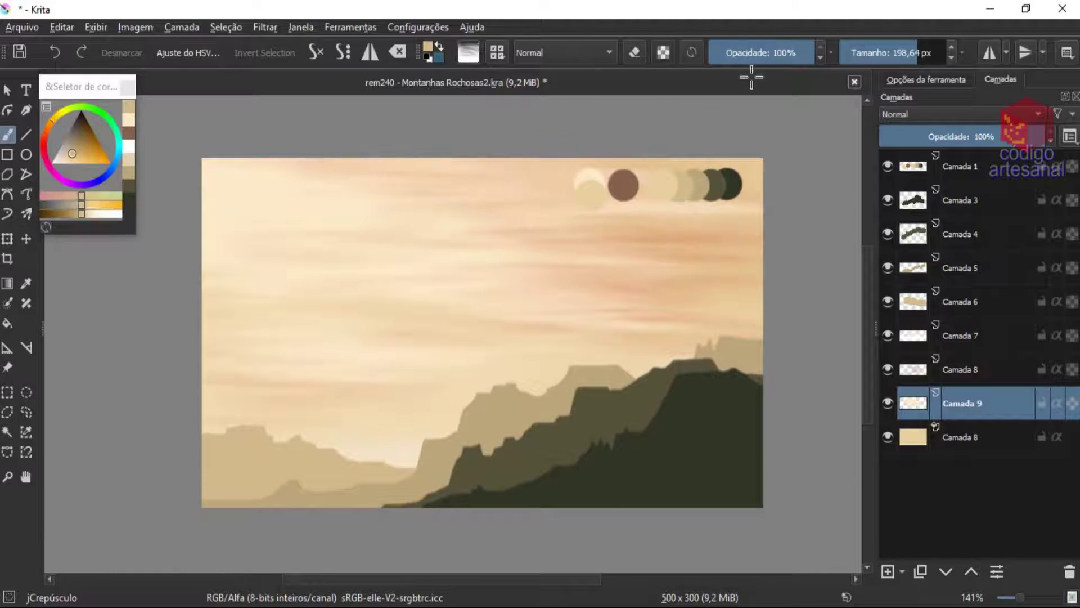
{"action": "left_click", "coordinate": [744, 52]}
{"action": "key", "text": "bracketleft"}
{"action": "key", "text": "bracketleft"}
{"action": "key", "text": "bracketleft"}
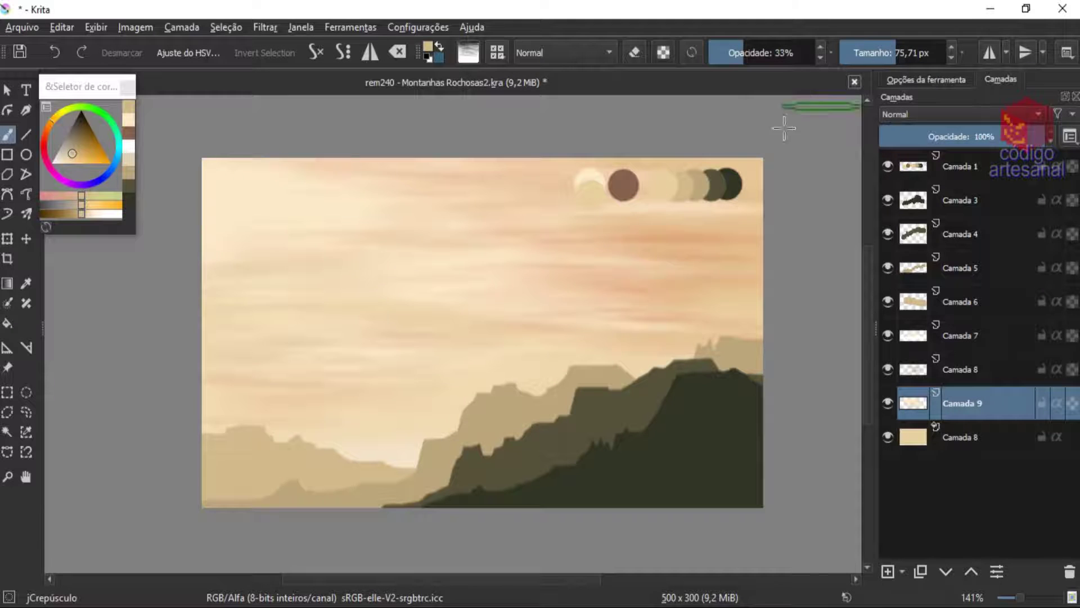
{"action": "right_click", "coordinate": [900, 336]}
Group the three sky layers and add an alpha-inherit layer clipped to the dark mountain
{"action": "left_click", "coordinate": [821, 535]}
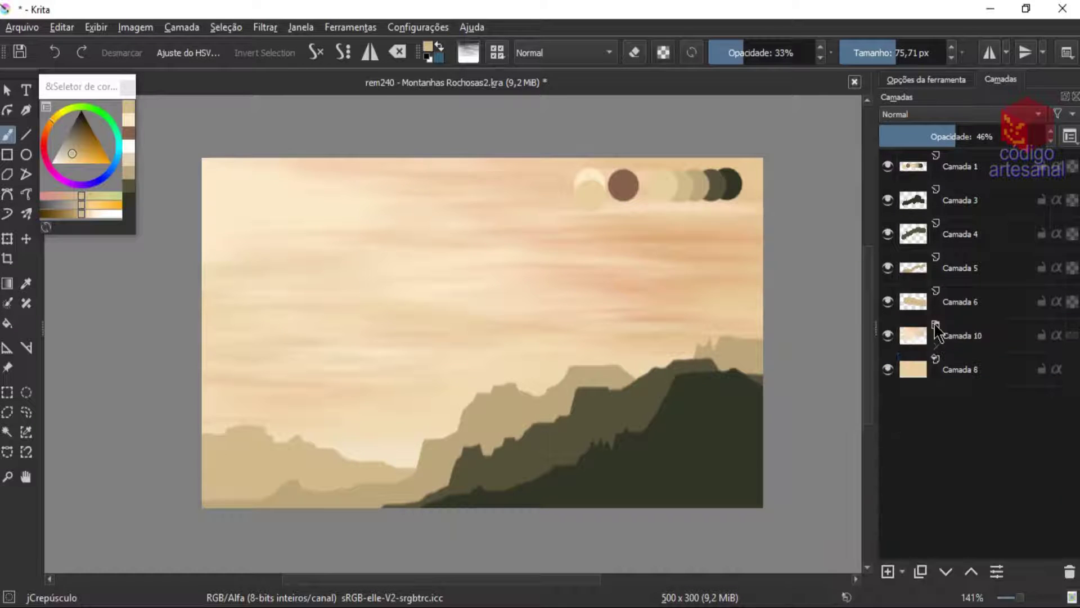
{"action": "left_click", "coordinate": [960, 301]}
{"action": "left_click", "coordinate": [960, 201]}
{"action": "key", "text": "ctrl+shift+g"}
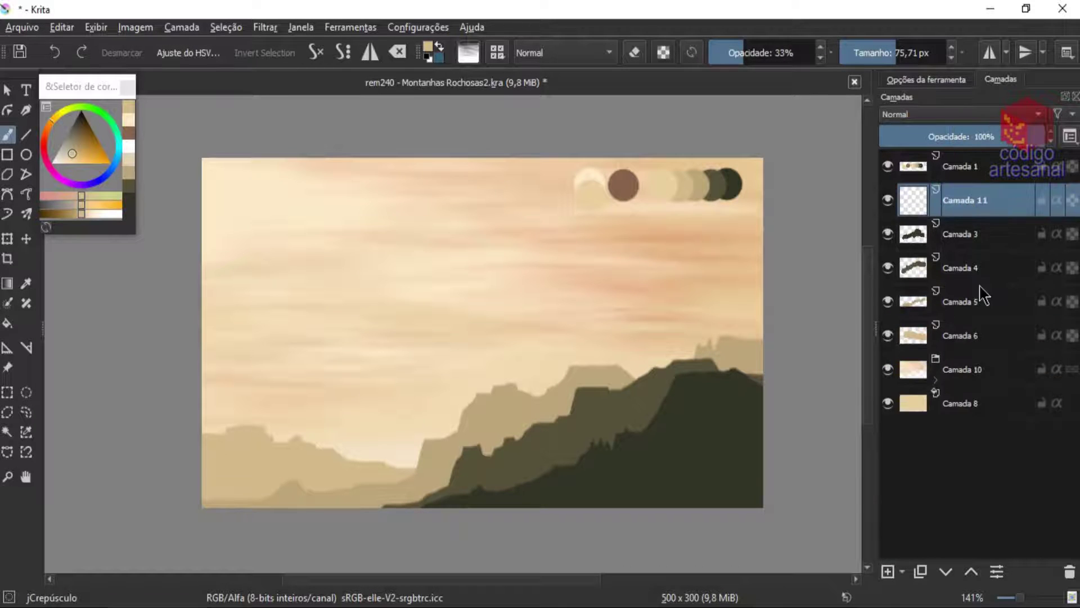
Paint brown jRelva grass texture on the dark mountain, fading the layer to 23%
{"action": "left_click", "coordinate": [468, 52]}
{"action": "left_click", "coordinate": [680, 328]}
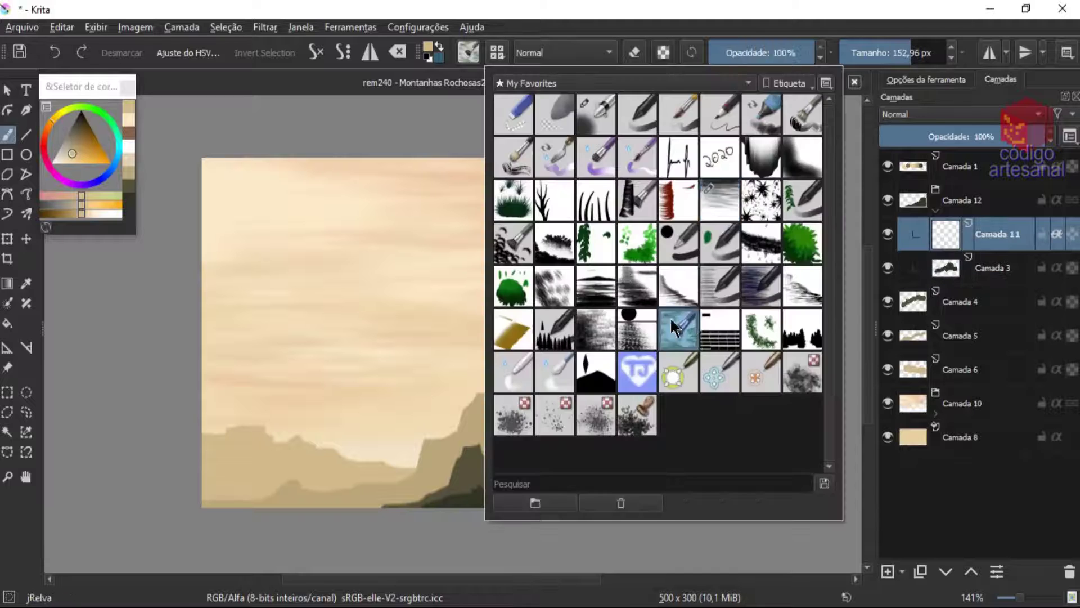
{"action": "left_click_drag", "start_coordinate": [675, 362], "coordinate": [657, 408]}
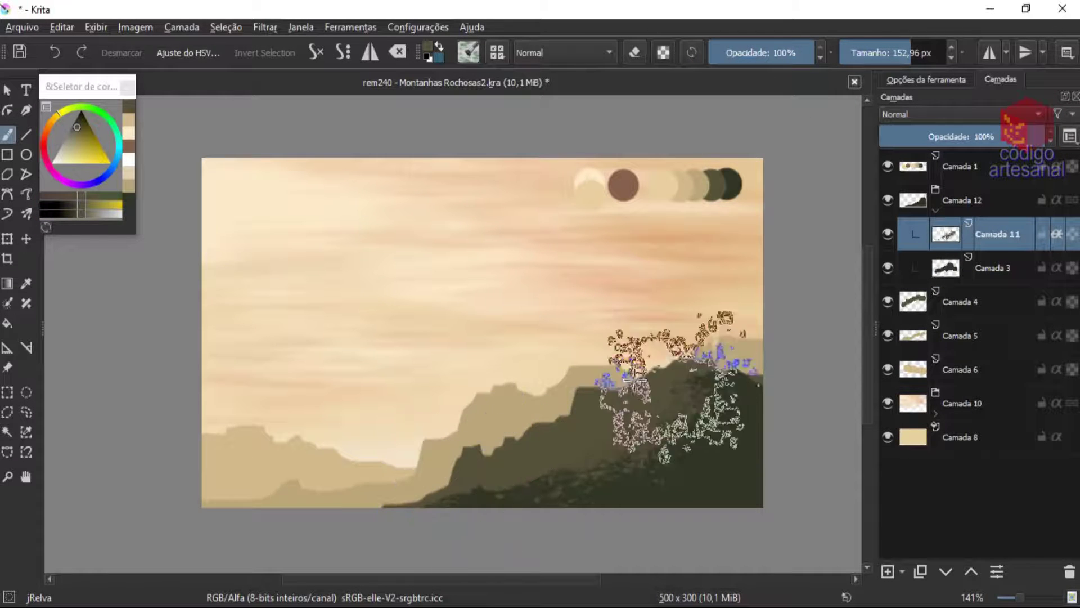
{"action": "key", "text": "ctrl+z"}
{"action": "left_click", "coordinate": [624, 185], "text": "ctrl"}
{"action": "mouse_move", "coordinate": [651, 386]}
{"action": "left_mouse_down"}
{"action": "mouse_move", "coordinate": [470, 483]}
{"action": "mouse_move", "coordinate": [724, 374]}
{"action": "mouse_move", "coordinate": [563, 464]}
{"action": "left_mouse_up"}
{"action": "left_click", "coordinate": [917, 135]}
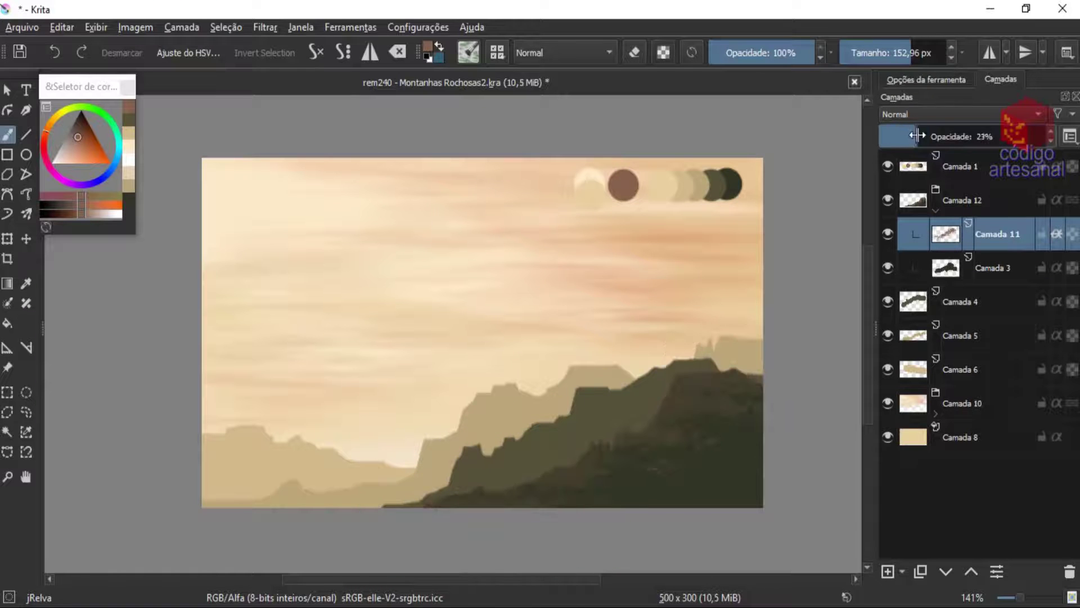
Refine the mountain texture with darker greens and eraser touches, then olive green at 30% opacity
{"action": "key", "text": "e"}
{"action": "key", "text": "bracketleft"}
{"action": "key", "text": "bracketleft"}
{"action": "key", "text": "bracketleft"}
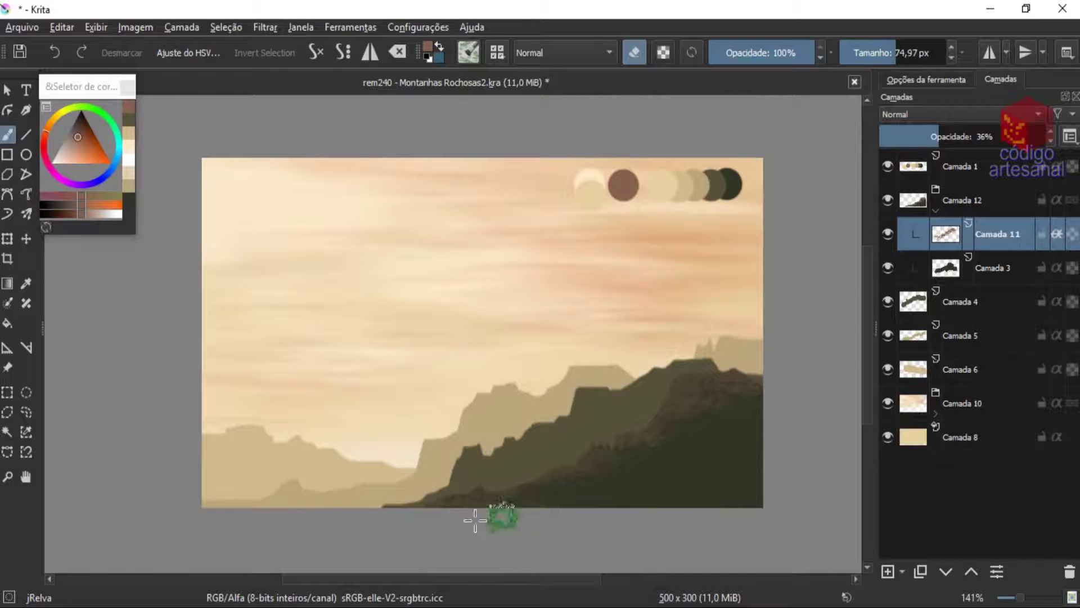
{"action": "left_click", "coordinate": [731, 185], "text": "ctrl"}
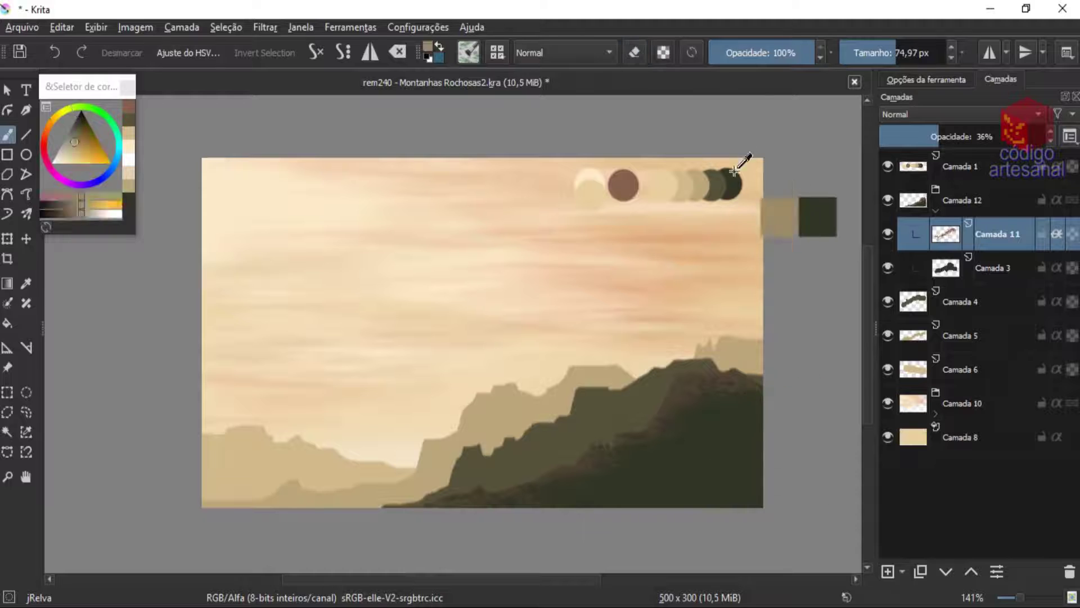
{"action": "key", "text": "e"}
{"action": "left_click", "coordinate": [99, 192]}
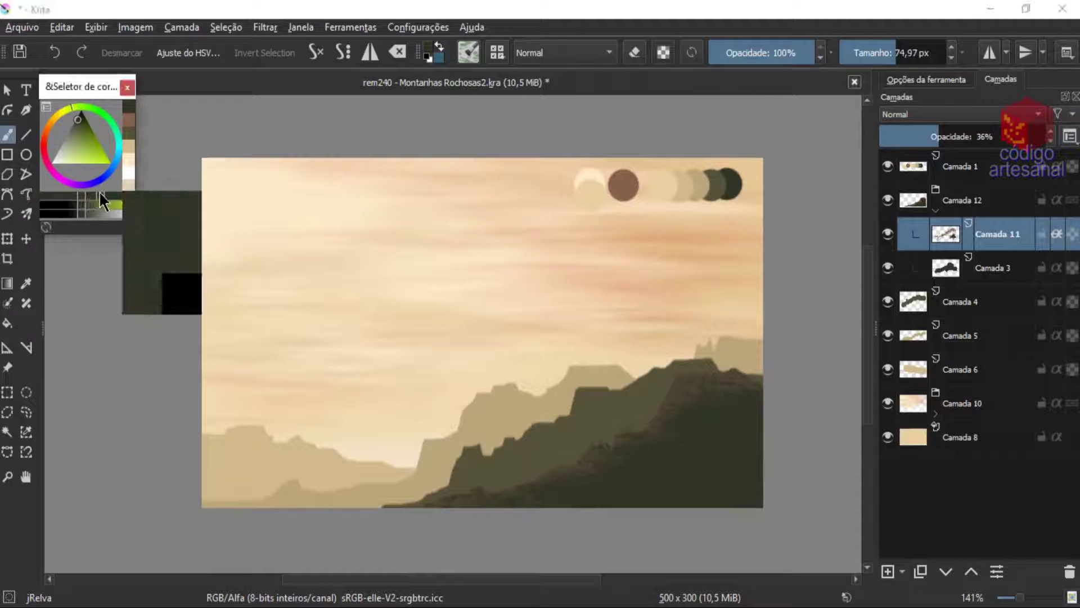
{"action": "left_click", "coordinate": [81, 215]}
{"action": "left_click_drag", "start_coordinate": [735, 439], "coordinate": [747, 434]}
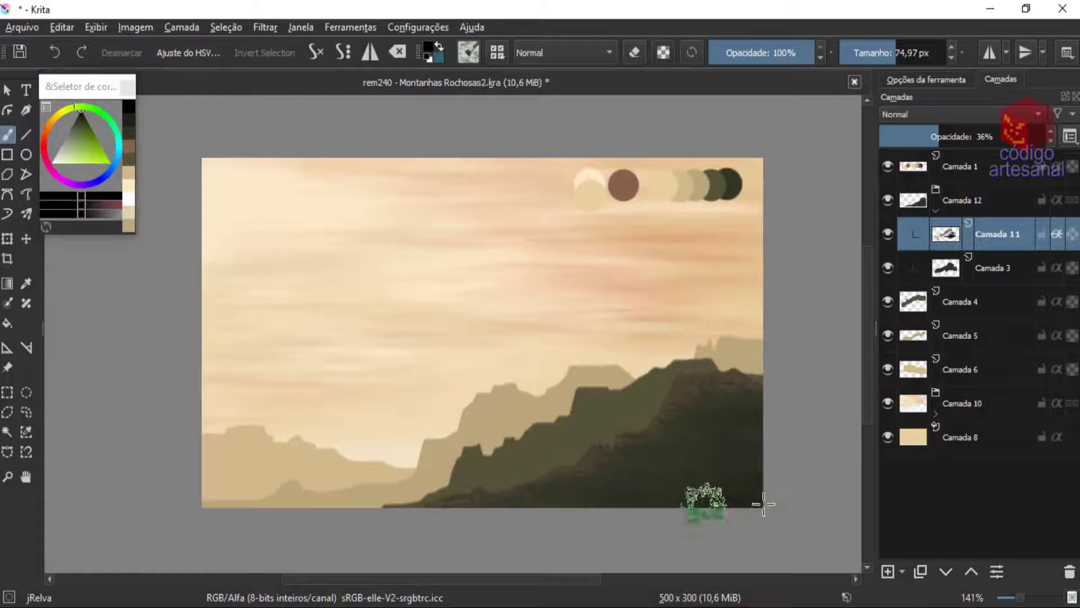
{"action": "left_click", "coordinate": [642, 467], "text": "ctrl"}
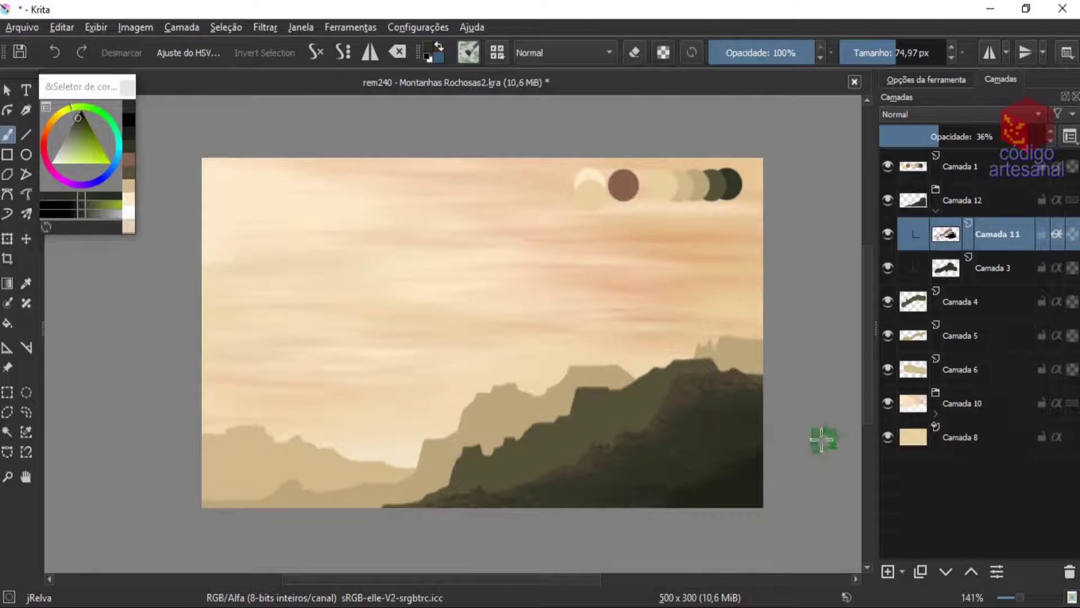
{"action": "left_click", "coordinate": [740, 52]}
{"action": "left_click", "coordinate": [741, 454]}
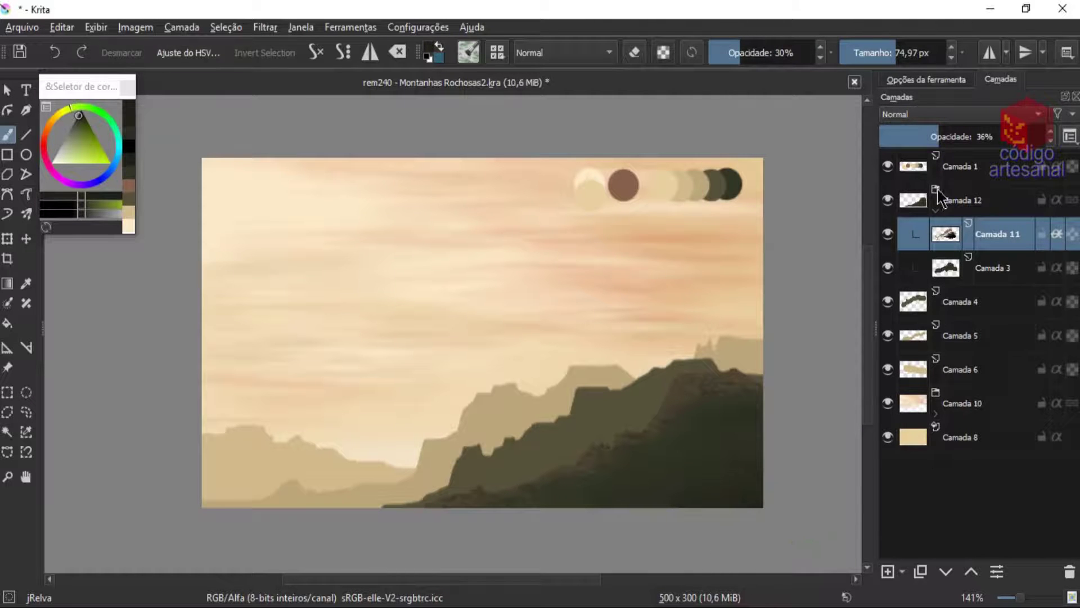
Quick-clip Camada 4 and paint faint foliage texture on the middle ridge at low opacity
{"action": "right_click", "coordinate": [938, 198]}
{"action": "left_click", "coordinate": [899, 97]}
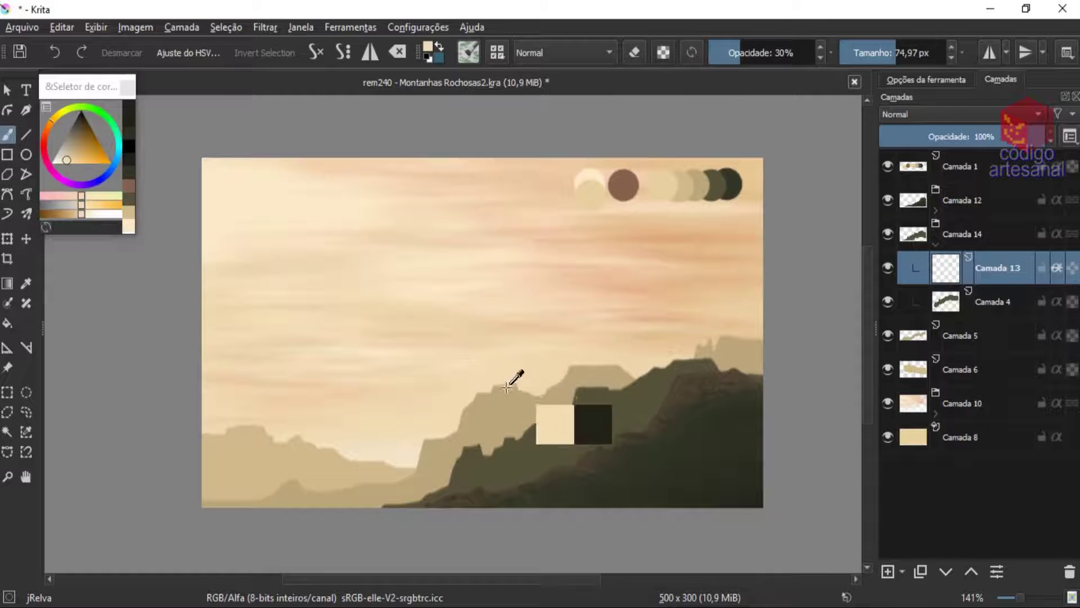
{"action": "left_click", "coordinate": [588, 402]}
{"action": "mouse_move", "coordinate": [513, 431]}
{"action": "left_mouse_down"}
{"action": "mouse_move", "coordinate": [632, 362]}
{"action": "mouse_move", "coordinate": [687, 349]}
{"action": "mouse_move", "coordinate": [398, 483]}
{"action": "mouse_move", "coordinate": [510, 419]}
{"action": "left_mouse_up"}
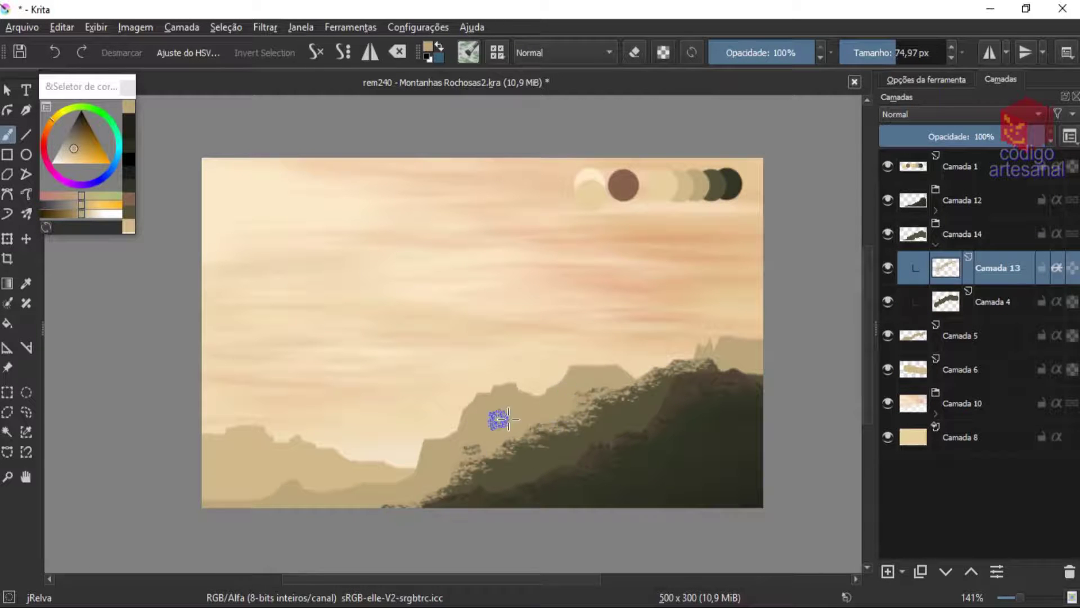
{"action": "left_click_drag", "start_coordinate": [962, 137], "coordinate": [921, 142]}
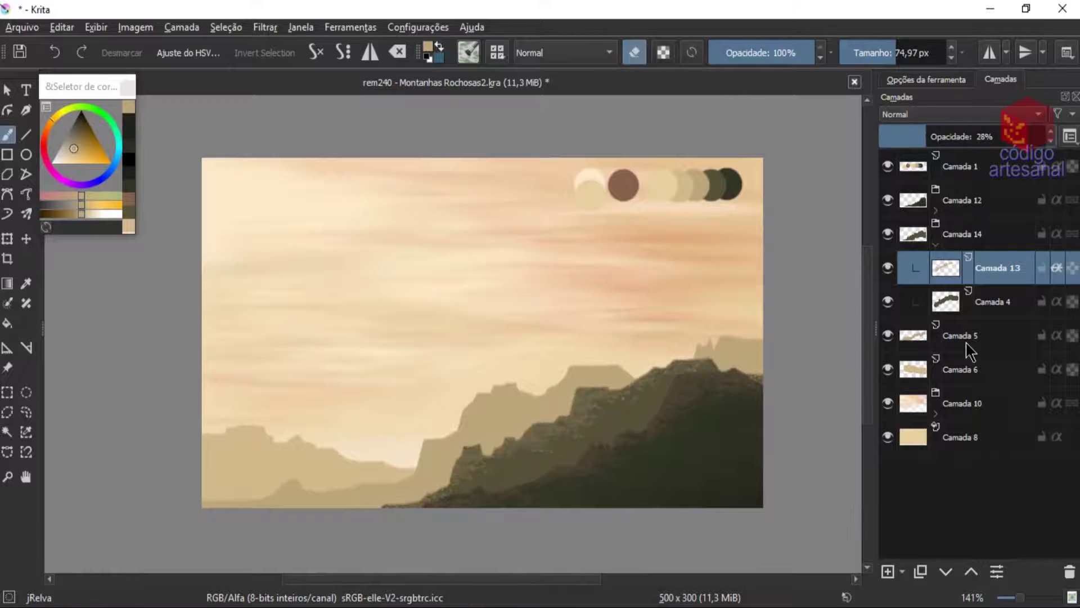
{"action": "left_click", "coordinate": [936, 245]}
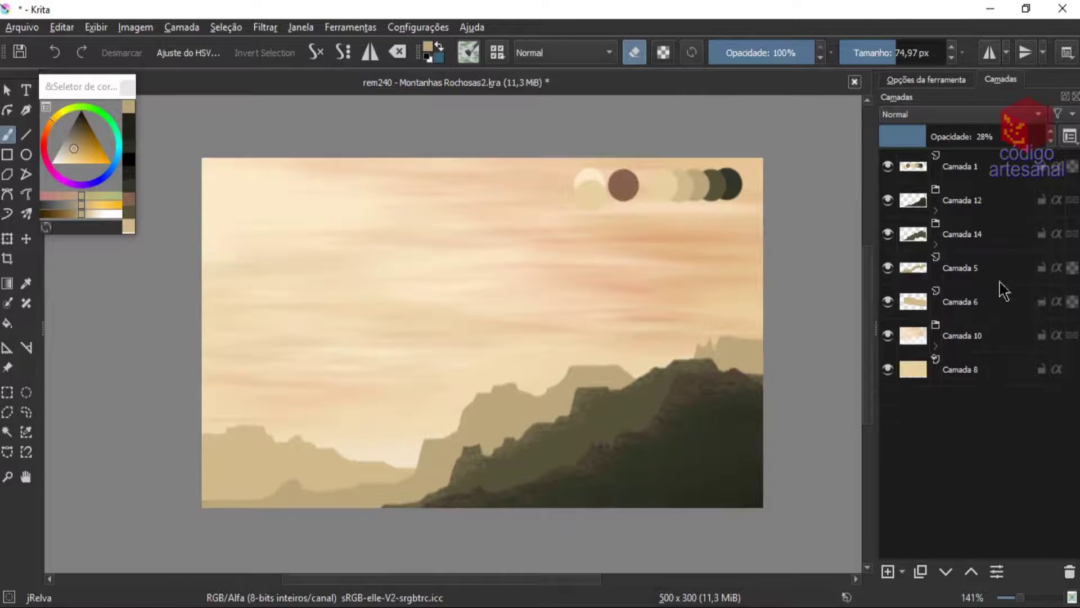
Quick-clip Camada 5 and add faint texture to the far-right peaks at lowered opacity
{"action": "right_click", "coordinate": [991, 276]}
{"action": "left_click", "coordinate": [822, 516]}
{"action": "left_click", "coordinate": [647, 531]}
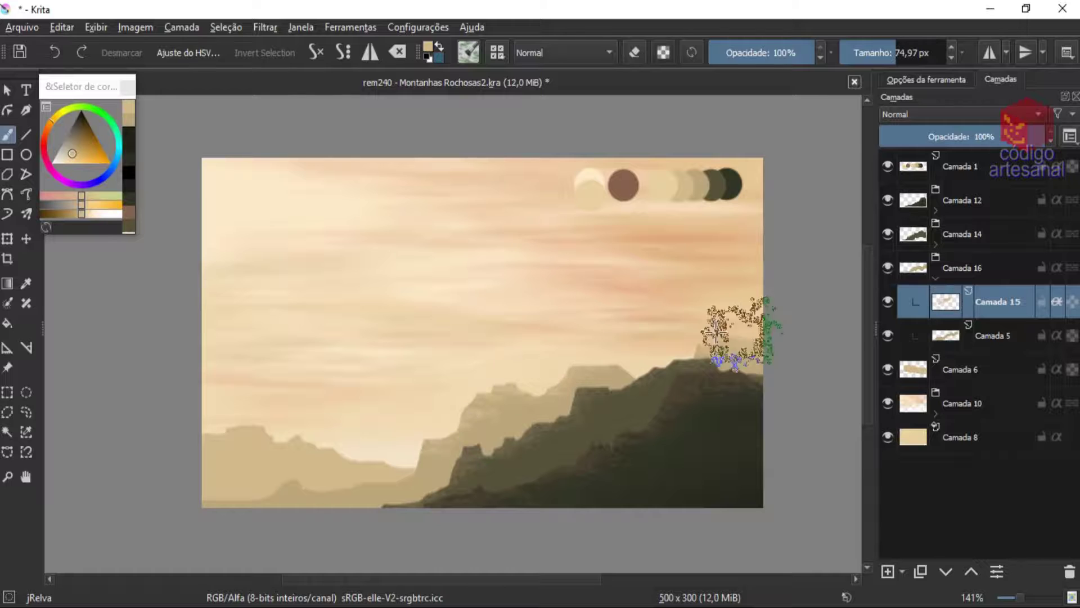
{"action": "left_click", "coordinate": [973, 139]}
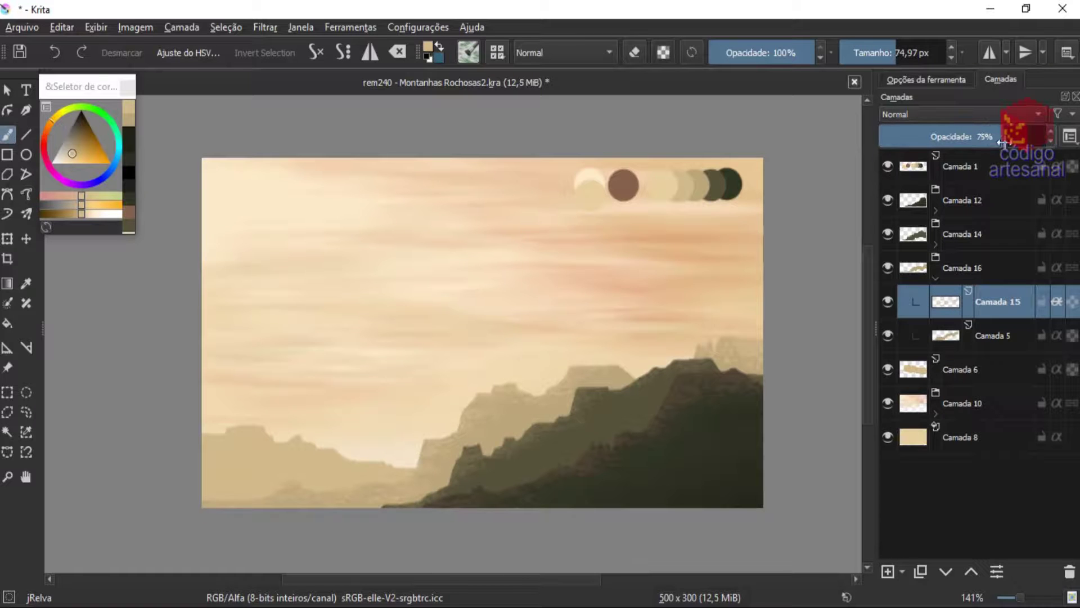
{"action": "left_click", "coordinate": [936, 278]}
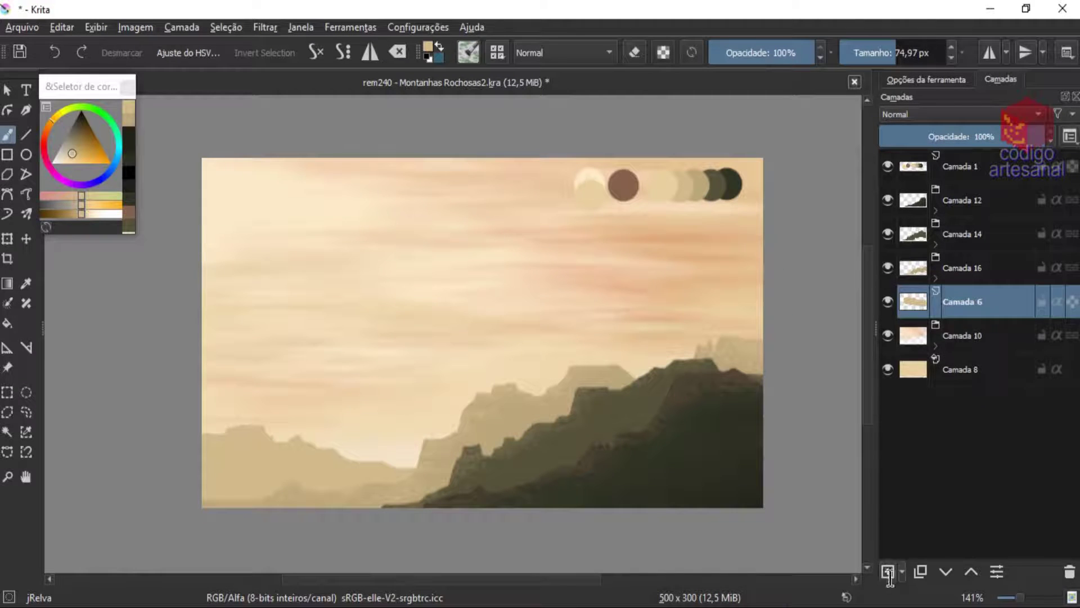
Clip a new layer to Camada 6 and paint faint tan texture on the far-left hills
{"action": "key", "text": "ctrl+shift+g"}
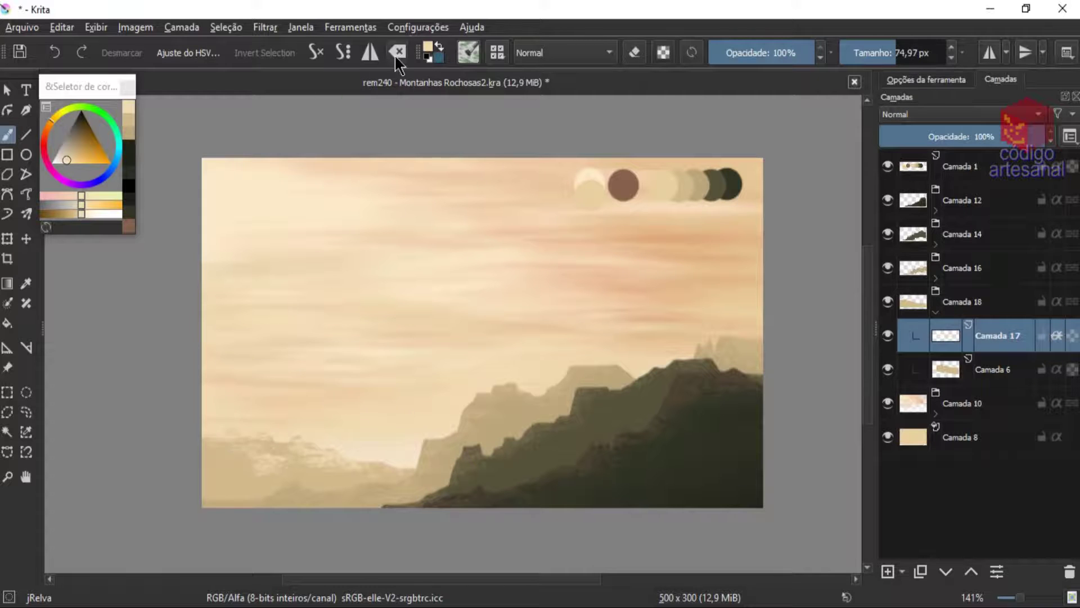
{"action": "left_click_drag", "start_coordinate": [304, 439], "coordinate": [349, 431]}
{"action": "left_click", "coordinate": [918, 135]}
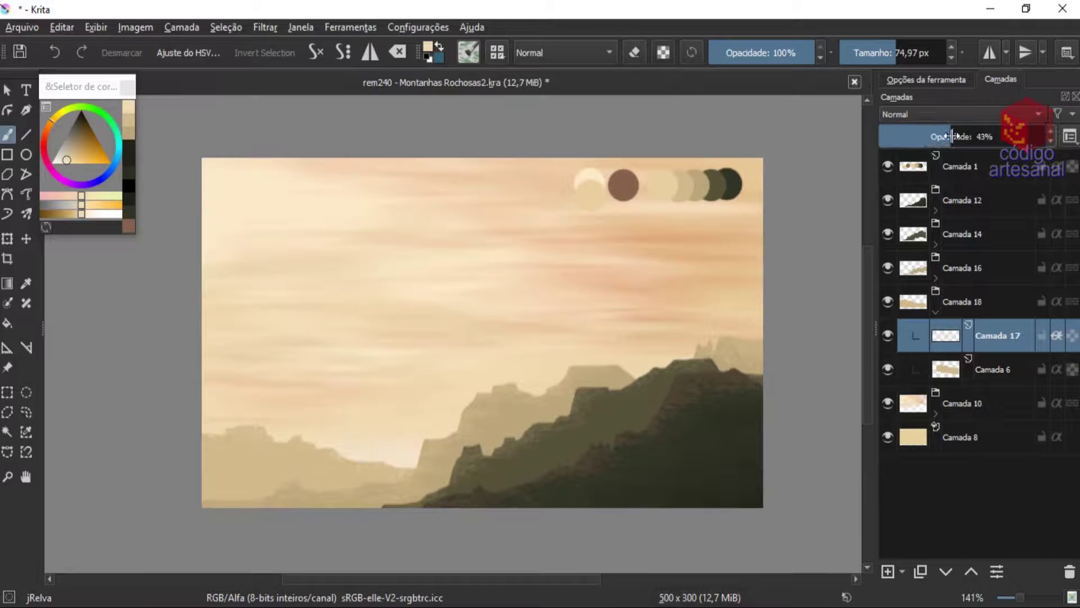
{"action": "left_click", "coordinate": [935, 313]}
Fade the Camada 10 sky cloud streaks by lowering its layer opacity
{"action": "left_click", "coordinate": [968, 335]}
{"action": "left_click", "coordinate": [965, 233]}
{"action": "left_click", "coordinate": [888, 166]}
{"action": "left_click", "coordinate": [888, 166]}
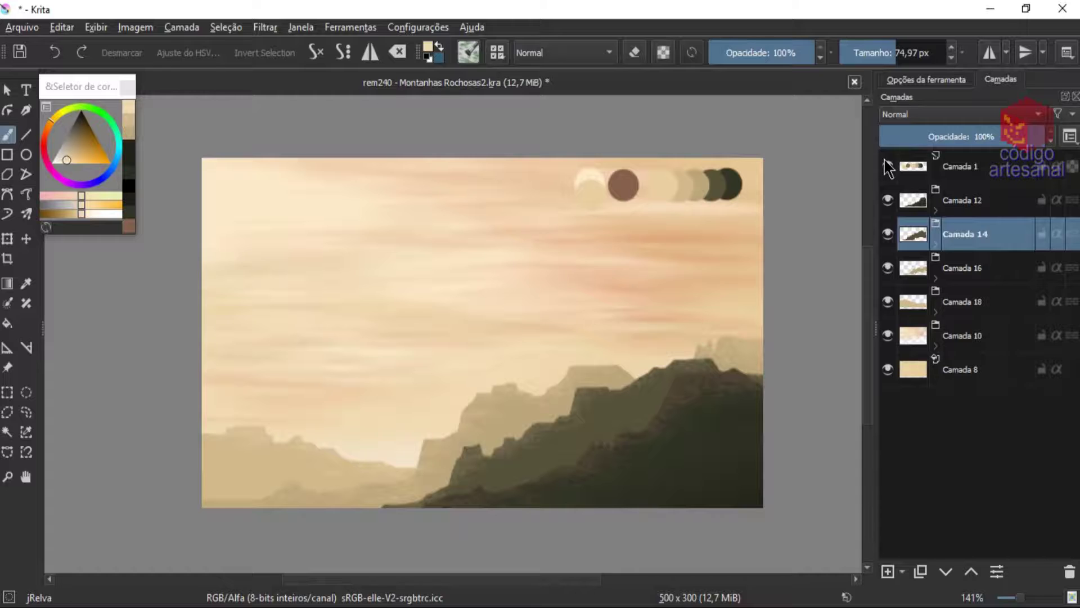
{"action": "left_click", "coordinate": [966, 335]}
{"action": "left_click_drag", "start_coordinate": [911, 137], "coordinate": [948, 134]}
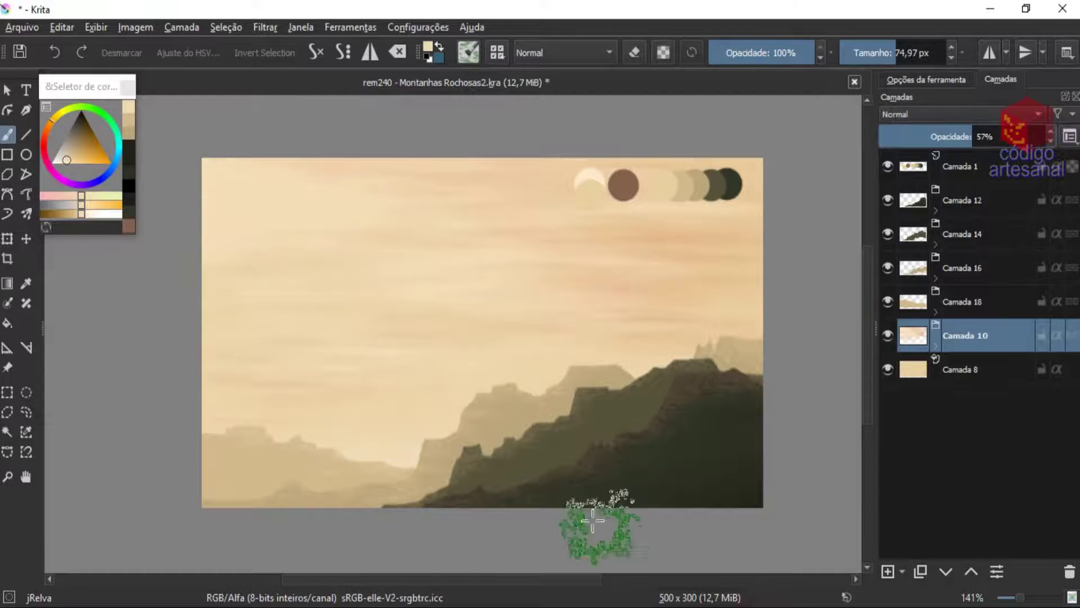
On new Camada 19, brush light beige mist across the dark mountains with Texture Big at 15%
{"action": "left_click", "coordinate": [965, 233]}
{"action": "left_click", "coordinate": [888, 571]}
{"action": "key", "text": "F6"}
{"action": "left_click", "coordinate": [790, 374]}
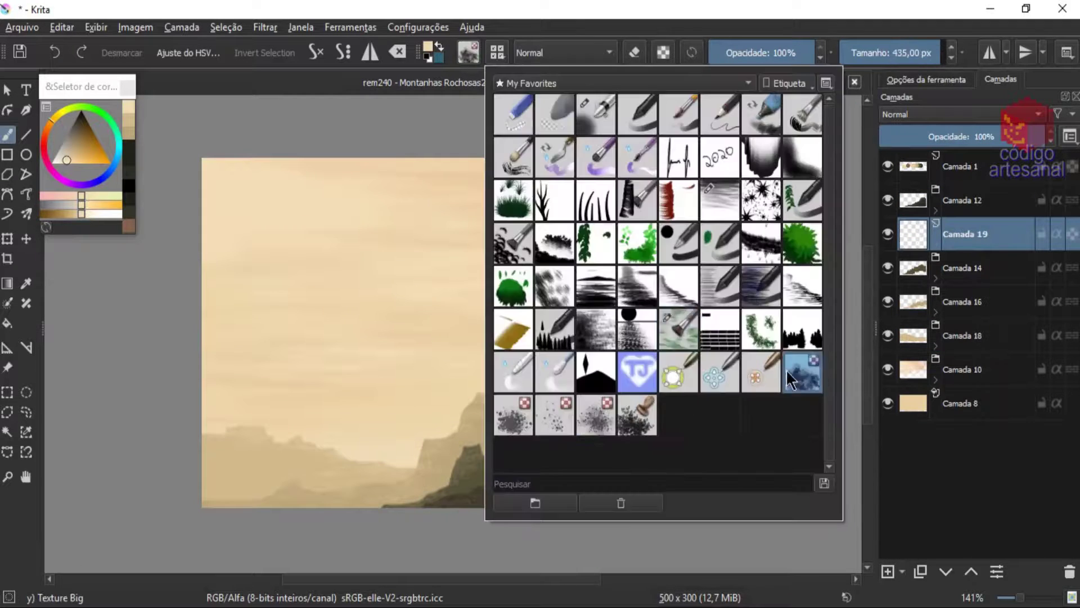
{"action": "left_click_drag", "start_coordinate": [405, 495], "coordinate": [613, 445]}
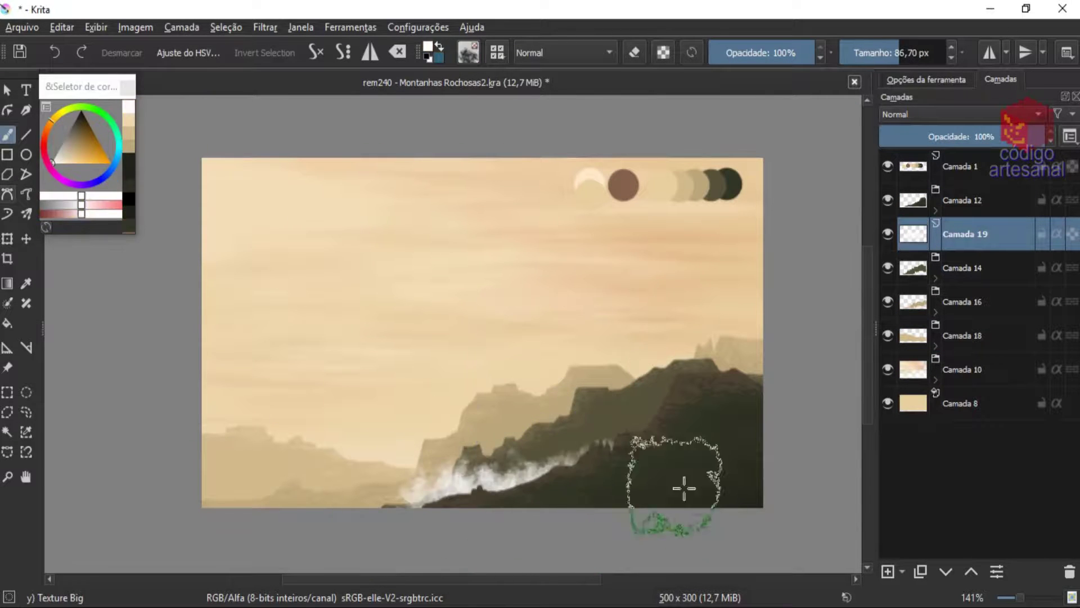
{"action": "key", "text": "ctrl+z"}
{"action": "left_click", "coordinate": [726, 52]}
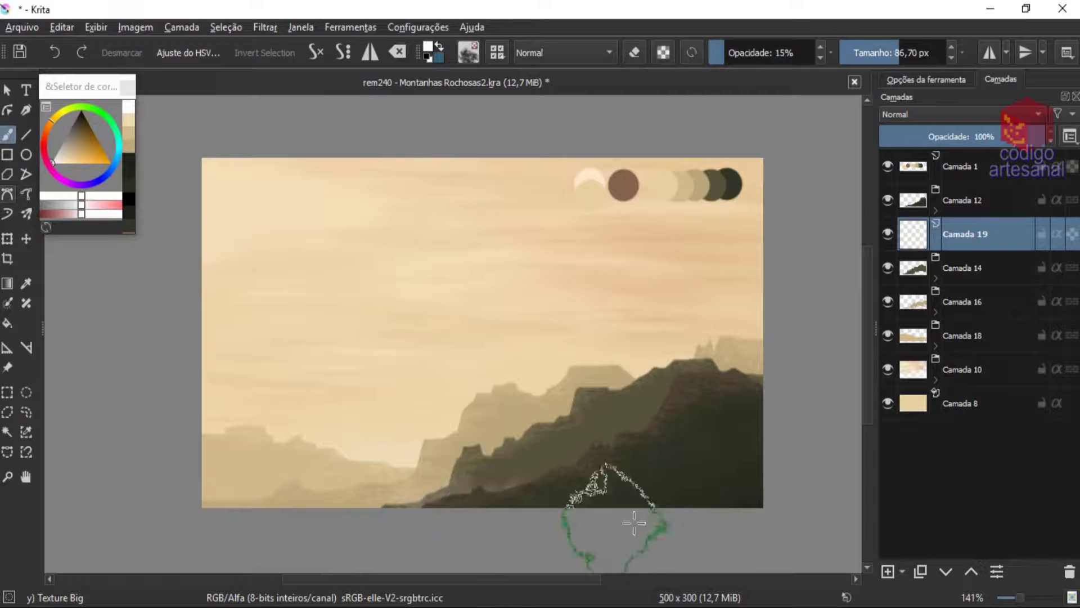
{"action": "left_click_drag", "start_coordinate": [495, 486], "coordinate": [412, 445]}
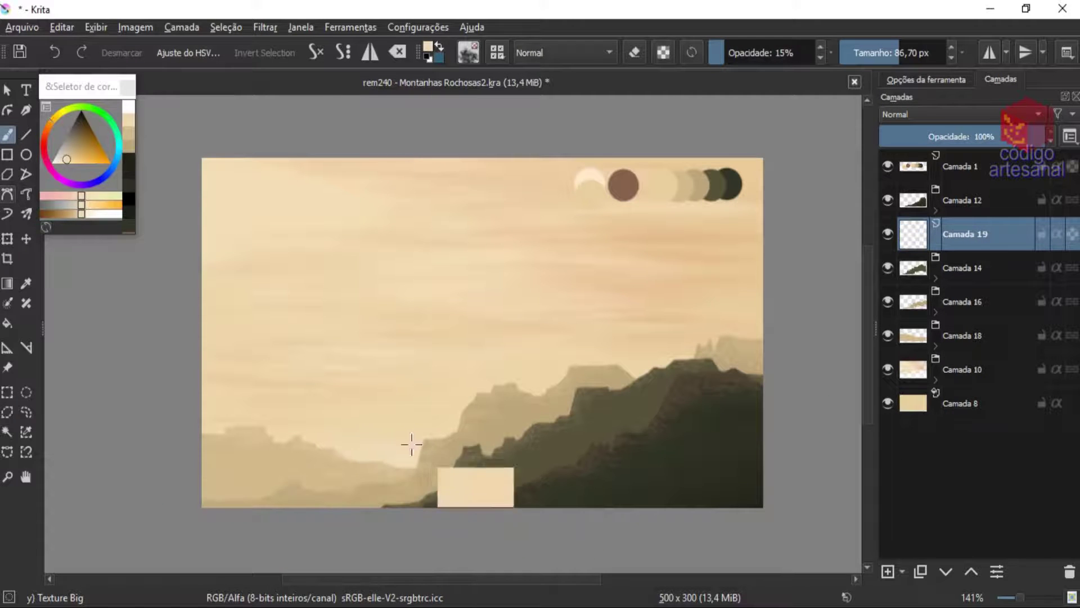
{"action": "left_click_drag", "start_coordinate": [419, 509], "coordinate": [664, 443]}
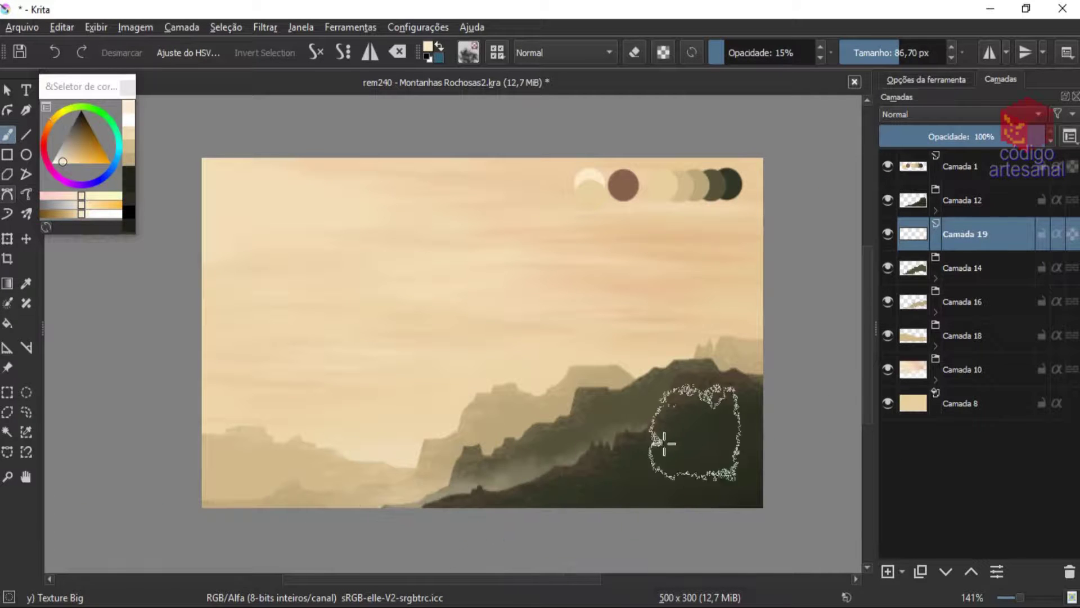
{"action": "left_click", "coordinate": [449, 366], "text": "ctrl"}
Add Camada 20 above the Camada 16 group and brush broad mist over the far-left hills
{"action": "left_click", "coordinate": [957, 301]}
{"action": "key", "text": "Insert"}
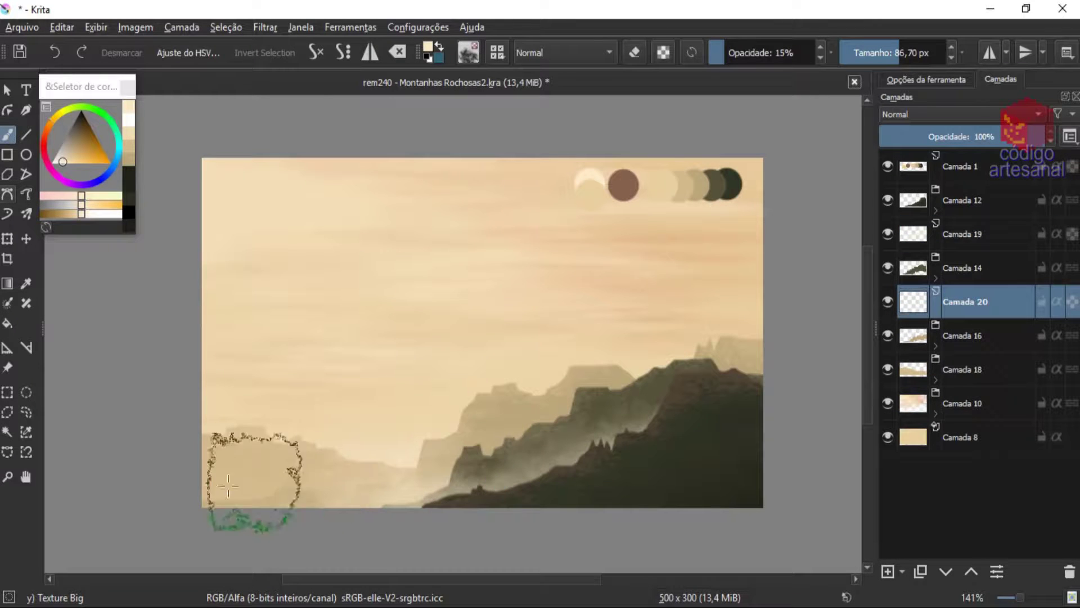
{"action": "key", "text": "bracketleft"}
{"action": "key", "text": "bracketleft"}
{"action": "key", "text": "bracketleft"}
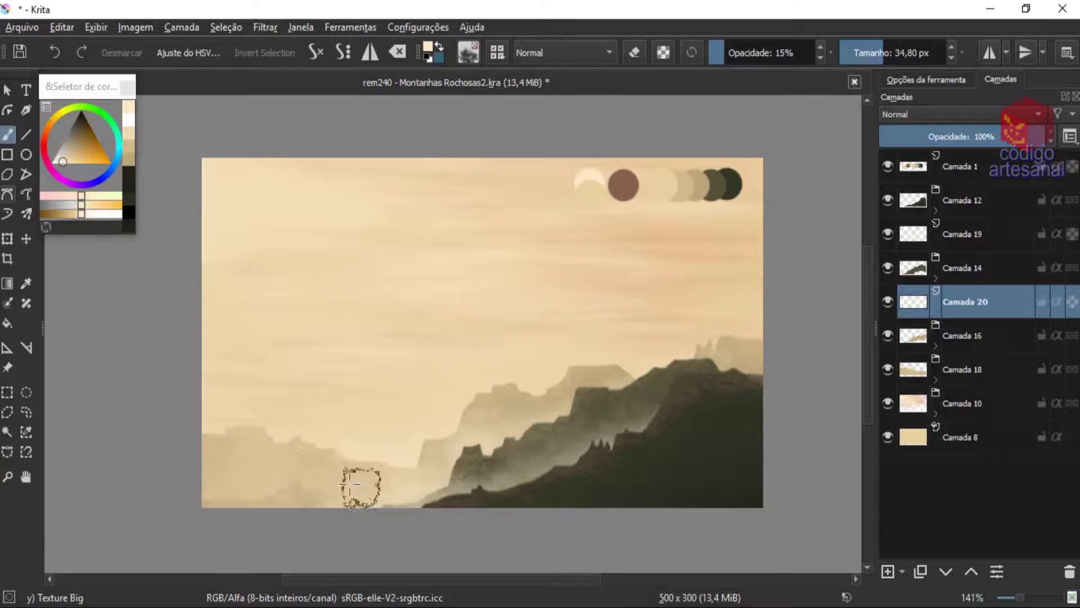
{"action": "left_click_drag", "start_coordinate": [203, 432], "coordinate": [237, 433], "text": "shift"}
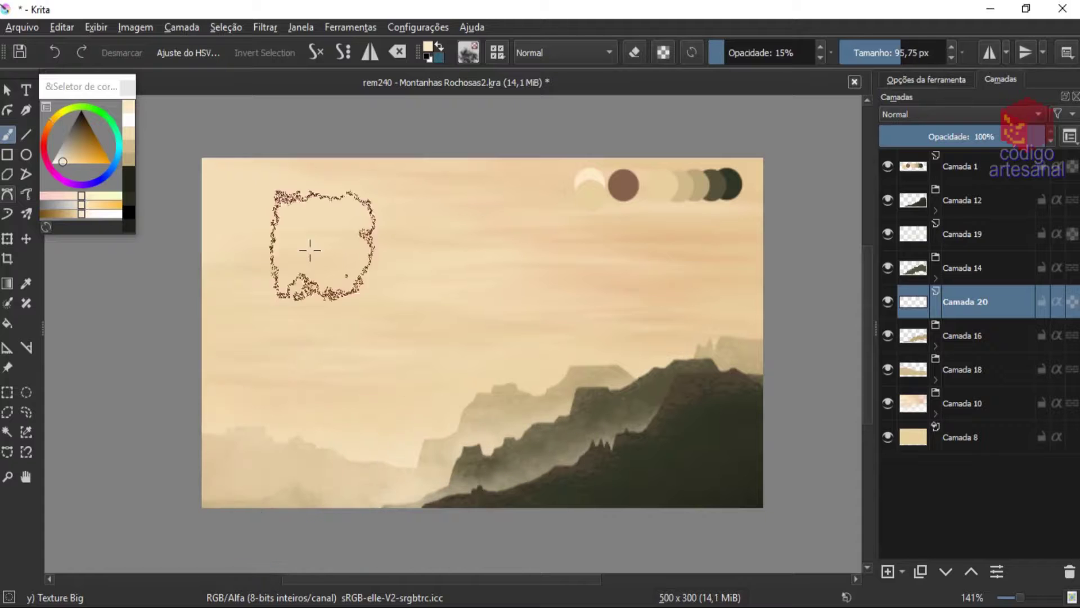
{"action": "left_click", "coordinate": [962, 167]}
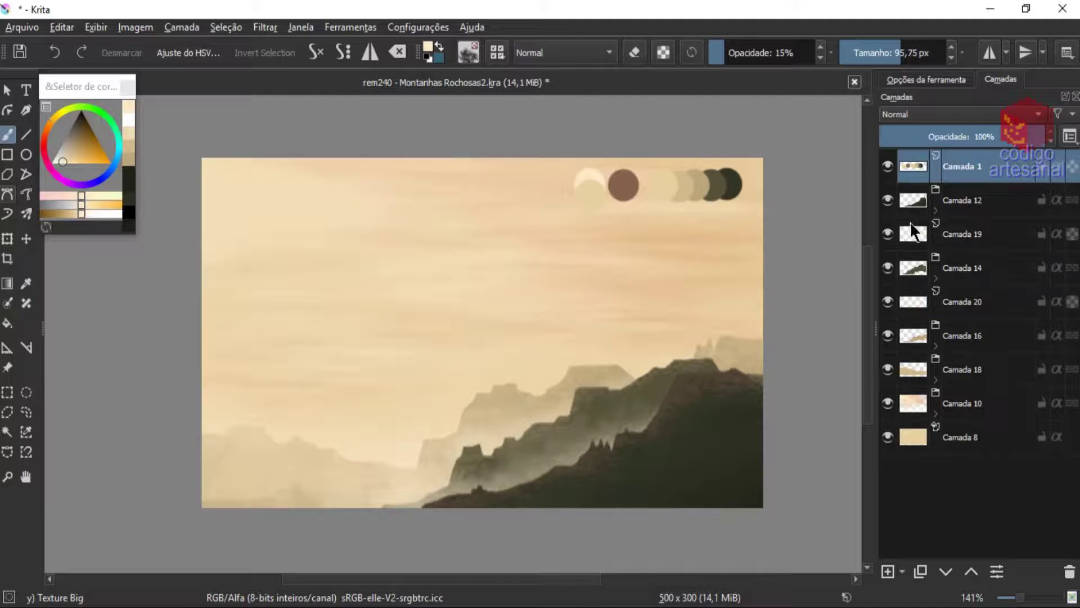
Hide the colour-circle reference, add a top layer, and set up the soft airbrush preset
{"action": "left_click", "coordinate": [888, 167]}
{"action": "key", "text": "Insert"}
{"action": "key", "text": "F6"}
{"action": "left_click", "coordinate": [515, 206]}
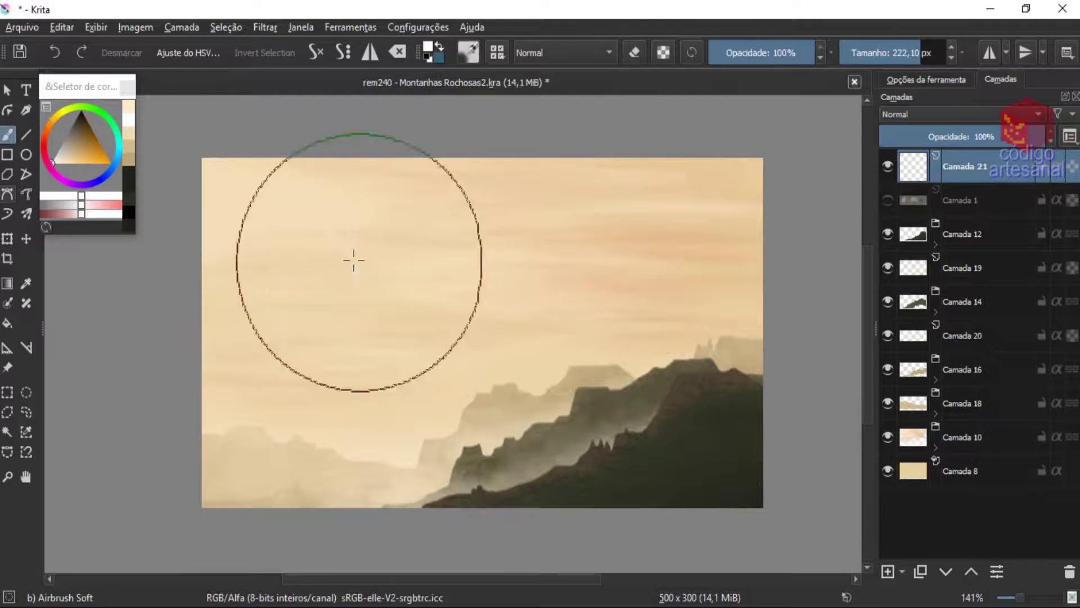
{"action": "left_click_drag", "start_coordinate": [742, 462], "coordinate": [755, 495]}
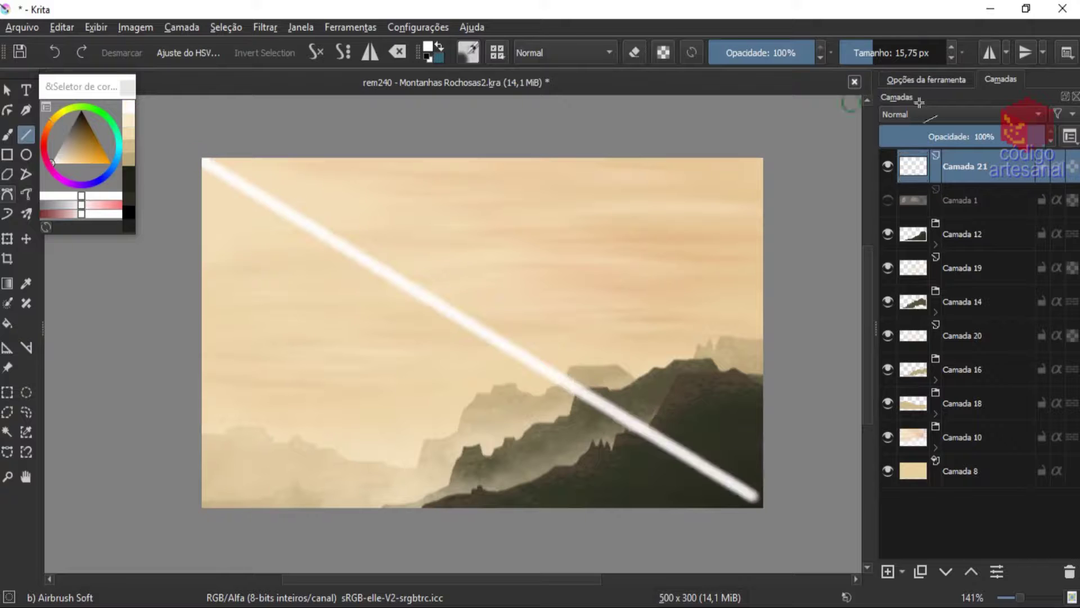
{"action": "key", "text": "ctrl+z"}
Draw soft diagonal light rays from the upper-left sky, raise Camada 21 opacity, and add Camada 22
{"action": "left_click", "coordinate": [872, 50]}
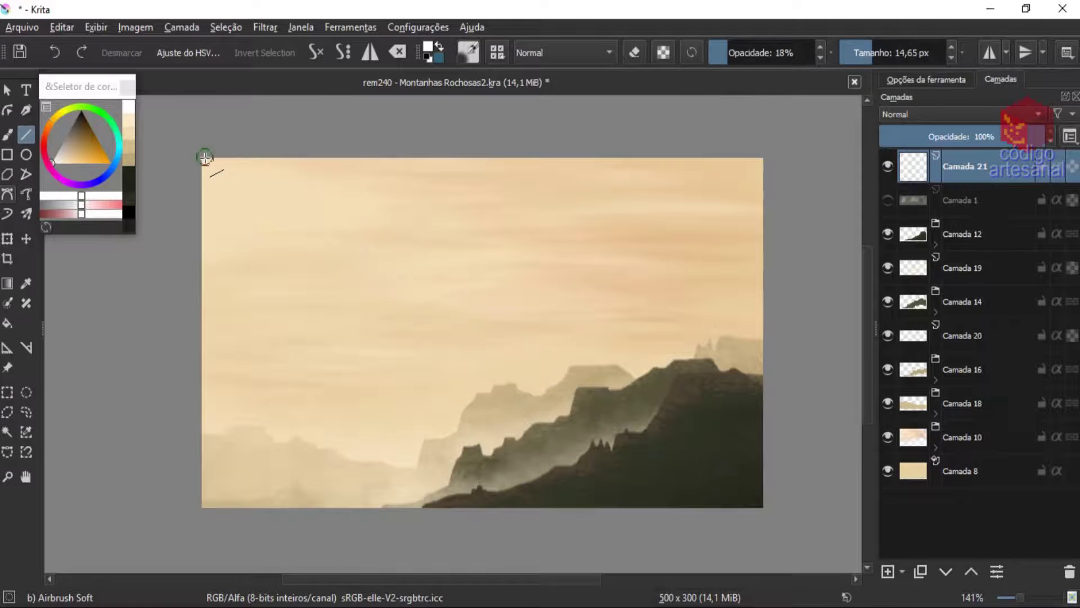
{"action": "left_click_drag", "start_coordinate": [210, 158], "coordinate": [764, 506]}
{"action": "left_click", "coordinate": [888, 53]}
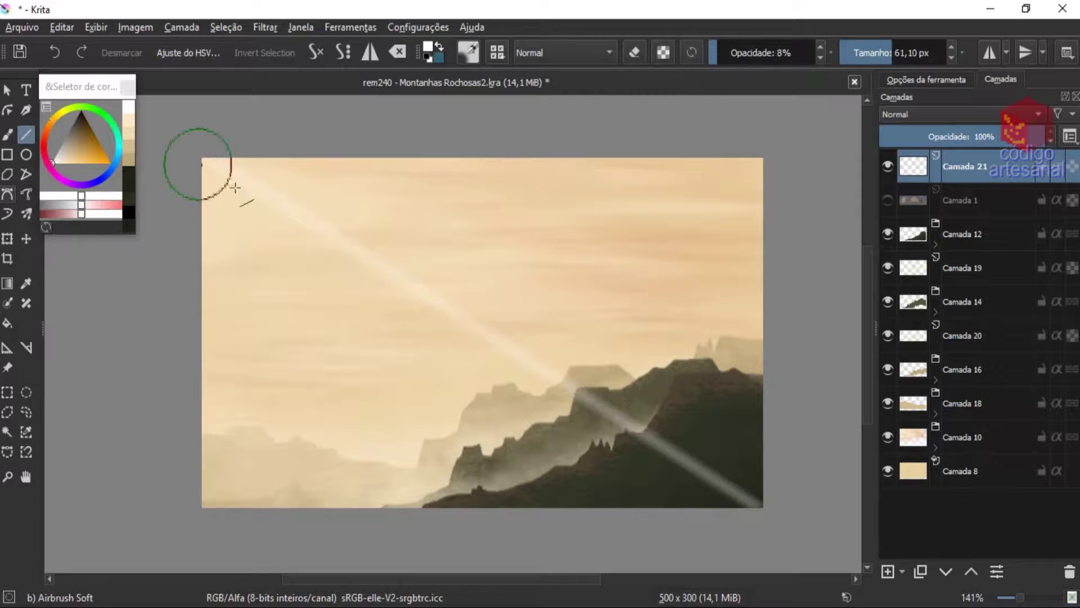
{"action": "left_click_drag", "start_coordinate": [312, 207], "coordinate": [580, 337]}
{"action": "left_click_drag", "start_coordinate": [223, 180], "coordinate": [739, 546]}
{"action": "left_click_drag", "start_coordinate": [953, 129], "coordinate": [985, 130]}
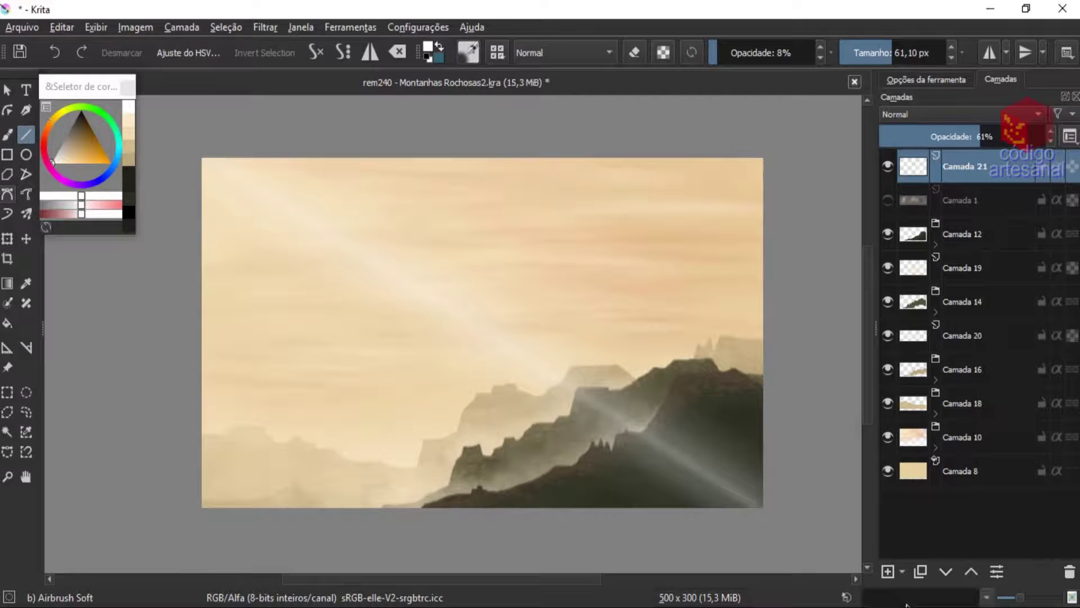
{"action": "key", "text": "Insert"}
{"action": "key", "text": "F6"}
Dab orange and pink jLensEffect lens-flare spots along the ray at low layer opacity, then pick peach
{"action": "left_click", "coordinate": [619, 82]}
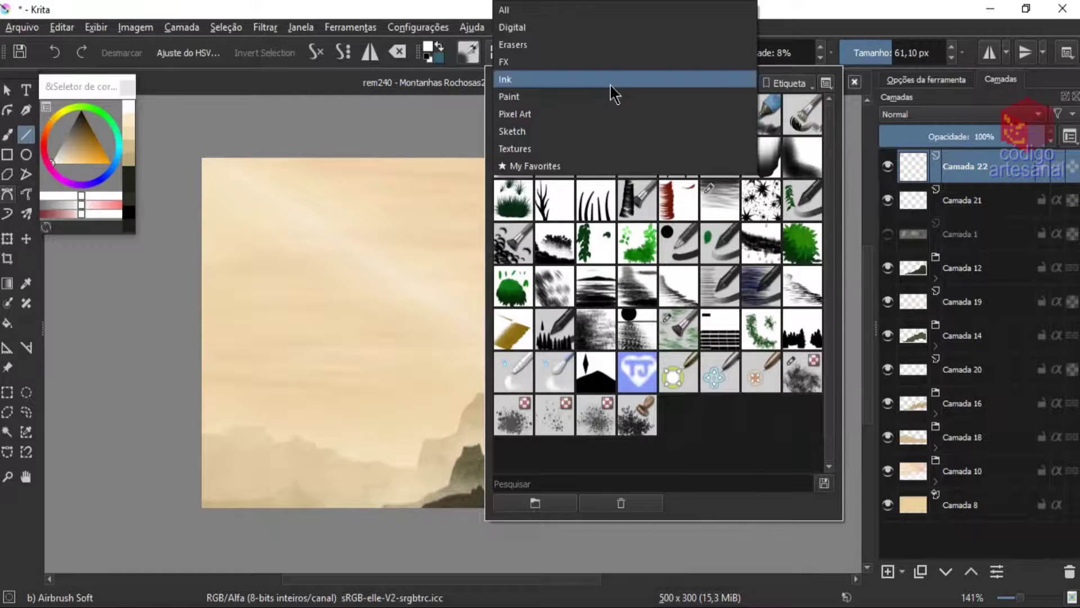
{"action": "left_click", "coordinate": [676, 169]}
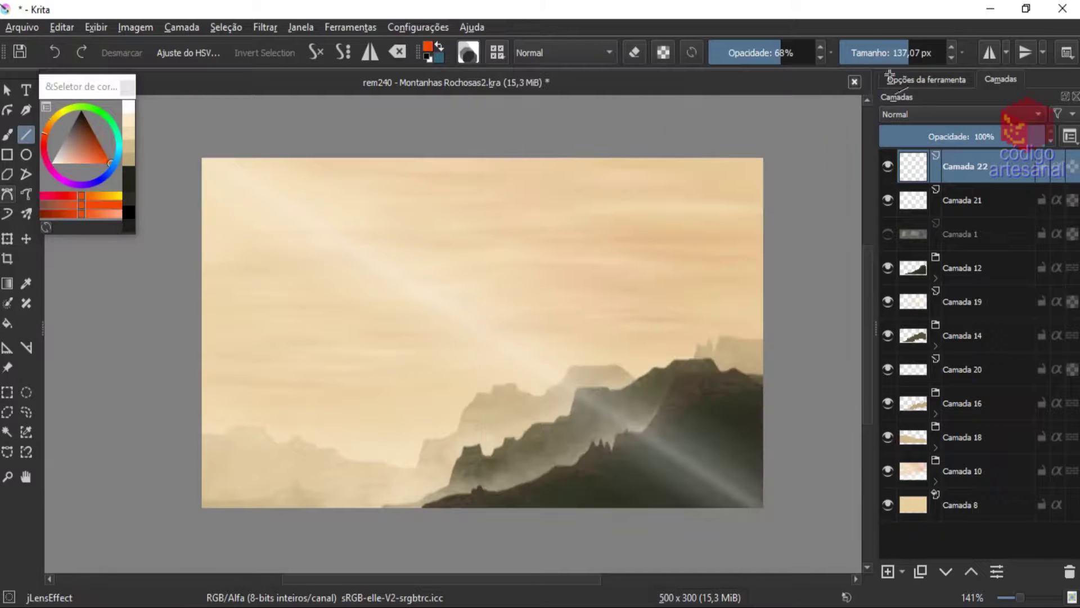
{"action": "key", "text": "b"}
{"action": "left_click", "coordinate": [882, 55]}
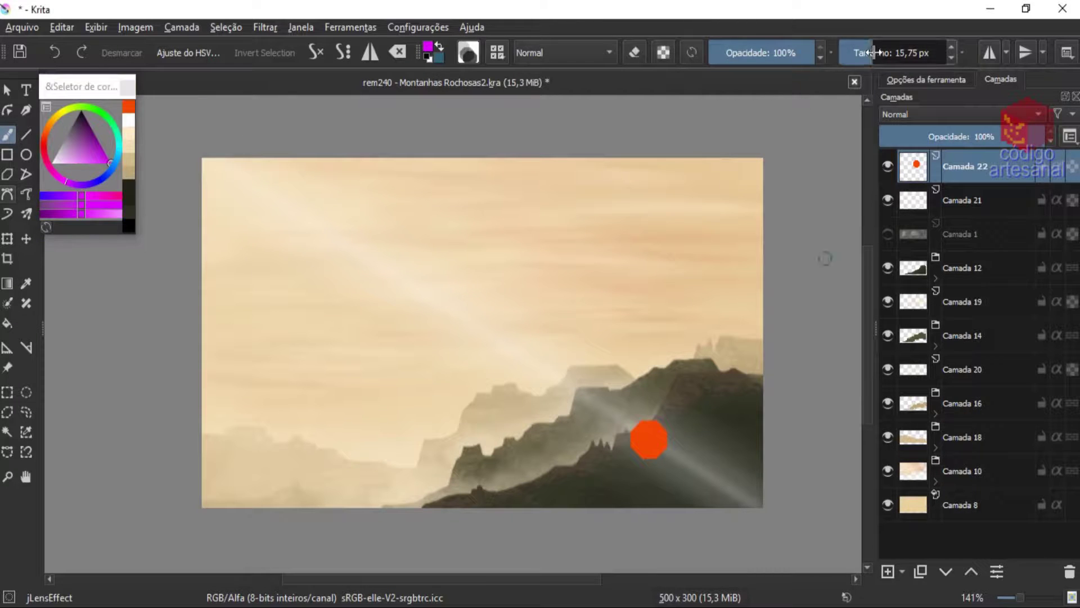
{"action": "left_click", "coordinate": [921, 137]}
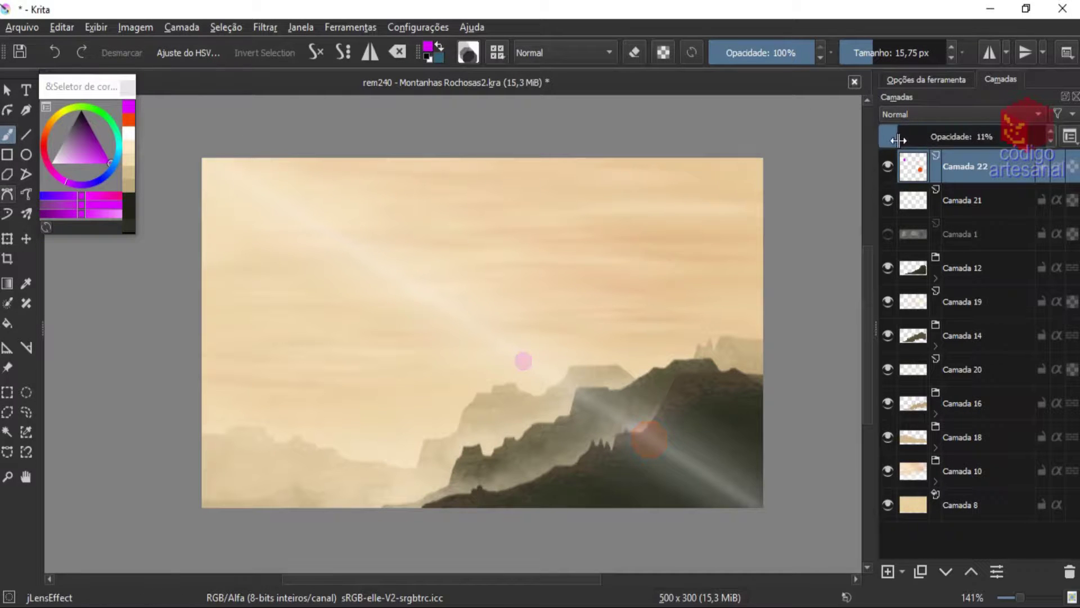
{"action": "left_click", "coordinate": [68, 163]}
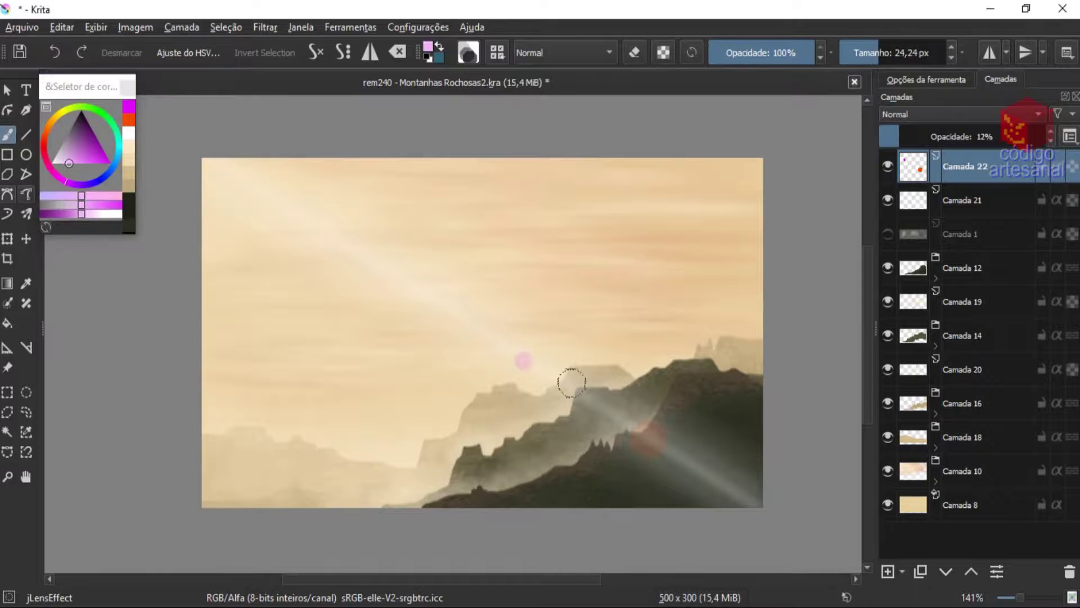
{"action": "left_click", "coordinate": [135, 167]}
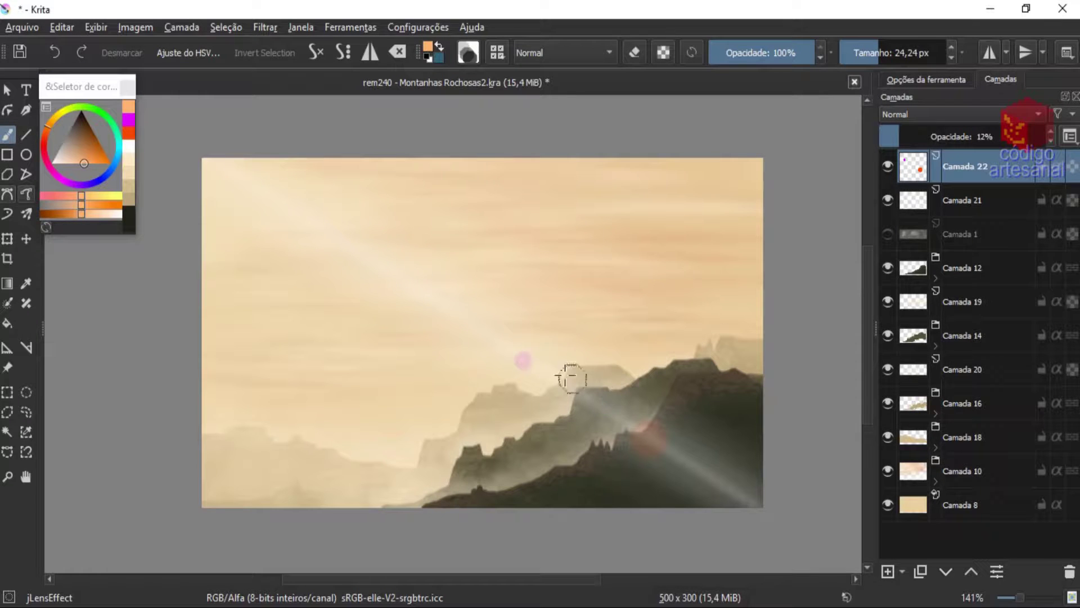
Add a new empty layer for the sun and pick a favourite brush preset
{"action": "key", "text": "Insert"}
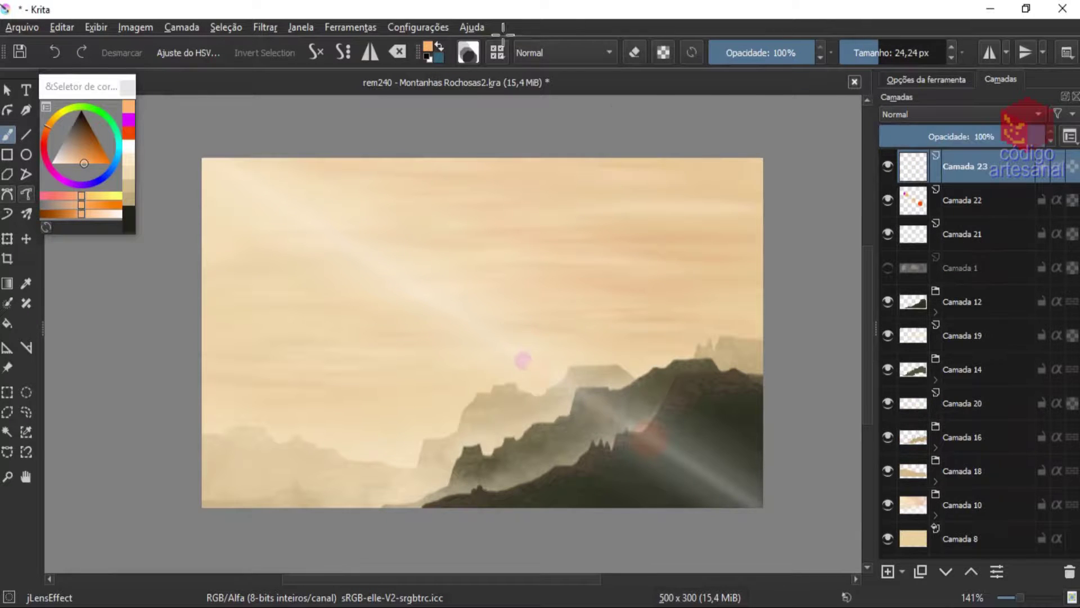
{"action": "key", "text": "F6"}
{"action": "left_click", "coordinate": [647, 83]}
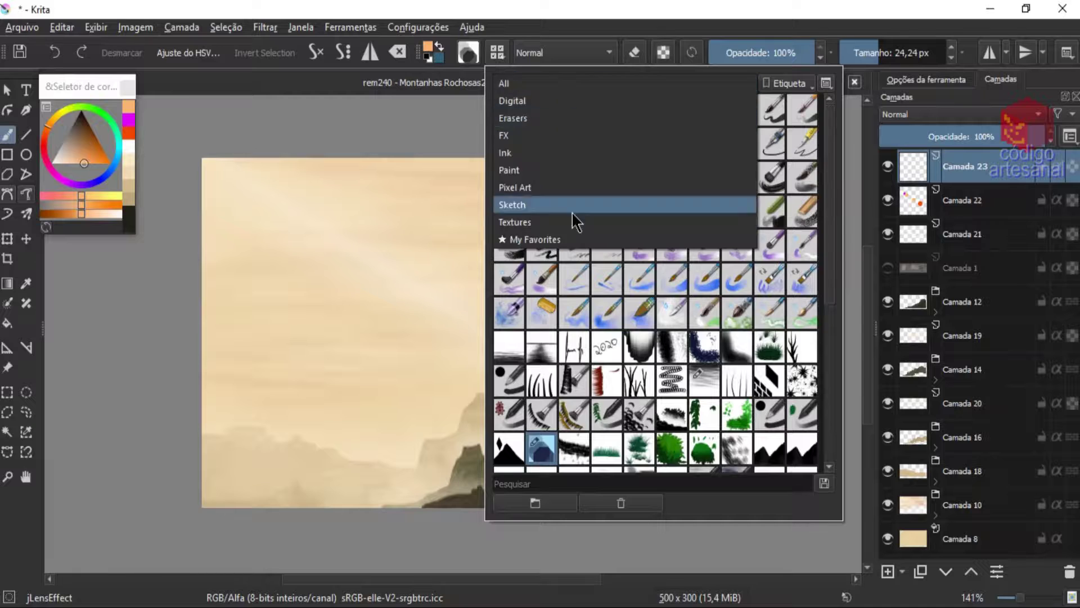
{"action": "left_click", "coordinate": [535, 241]}
{"action": "left_click", "coordinate": [681, 243]}
Save the painting and stamp a huge peach disc for the sun
{"action": "key", "text": "ctrl+s"}
{"action": "key", "text": "bracketright"}
{"action": "key", "text": "bracketright"}
{"action": "key", "text": "bracketright"}
{"action": "key", "text": "bracketright"}
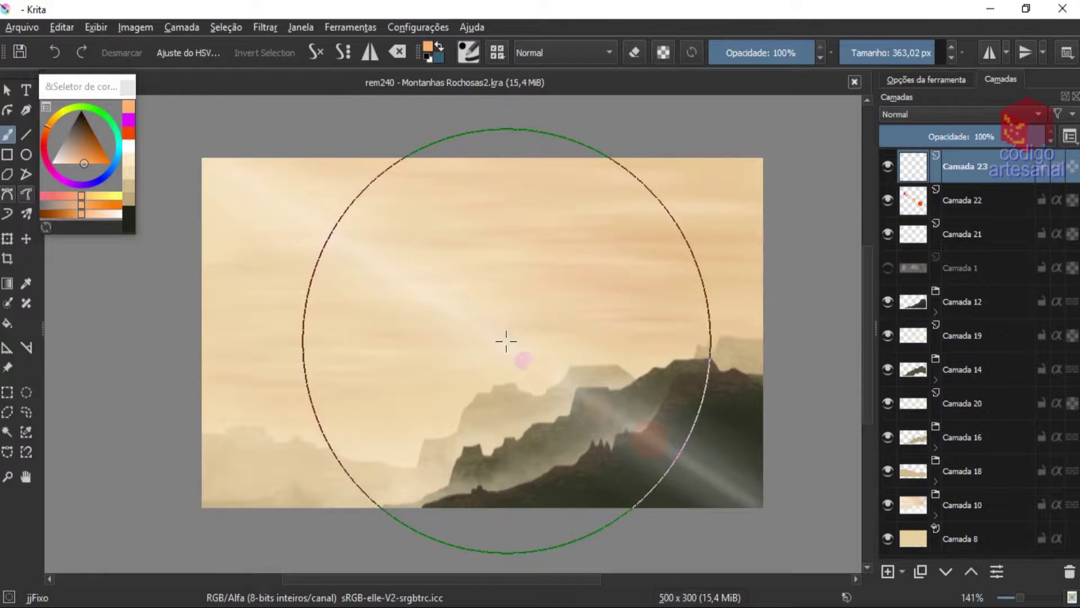
{"action": "left_click", "coordinate": [506, 337]}
Softly erase most of the peach disc with a full-strength Airbrush Soft eraser
{"action": "key", "text": "F6"}
{"action": "left_click", "coordinate": [639, 66]}
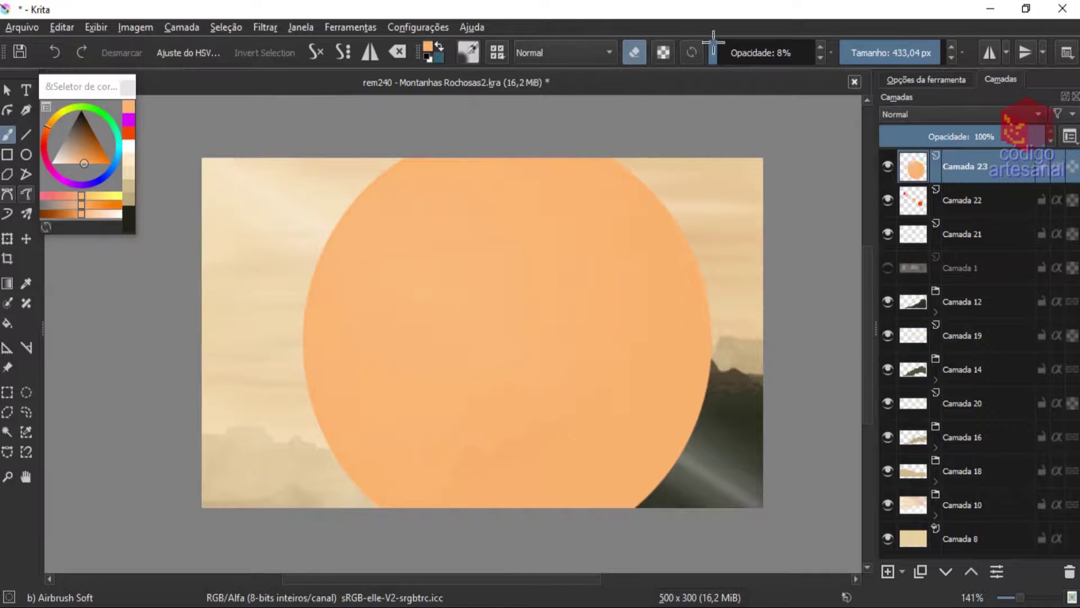
{"action": "left_click", "coordinate": [811, 52]}
{"action": "mouse_move", "coordinate": [449, 217]}
{"action": "left_mouse_down"}
{"action": "mouse_move", "coordinate": [529, 183]}
{"action": "mouse_move", "coordinate": [349, 380]}
{"action": "mouse_move", "coordinate": [716, 236]}
{"action": "left_mouse_up"}
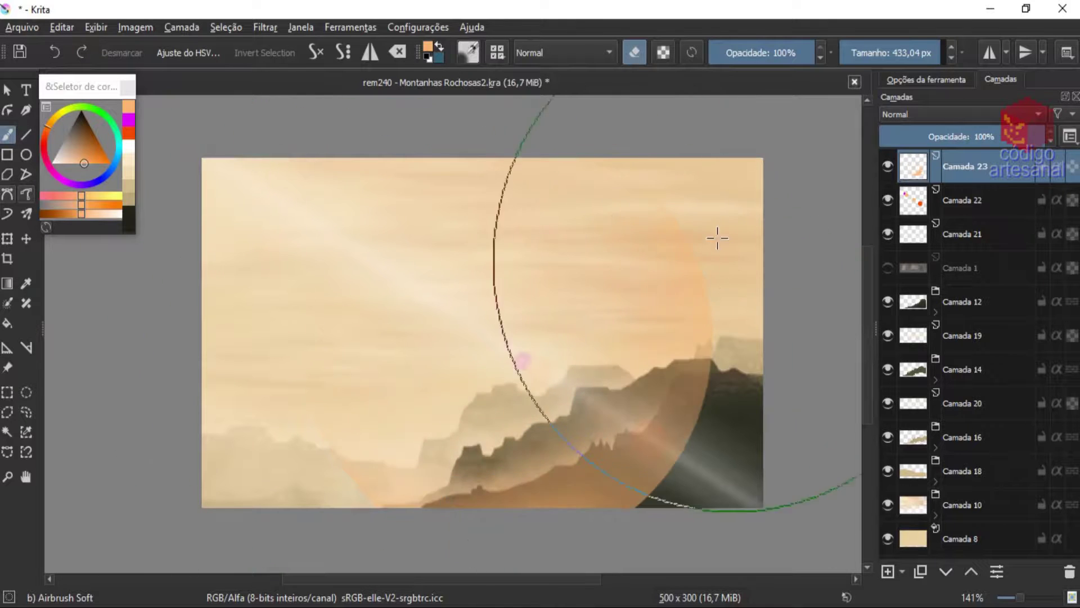
{"action": "key", "text": "1"}
{"action": "key", "text": "1"}
{"action": "key", "text": "ctrl+u"}
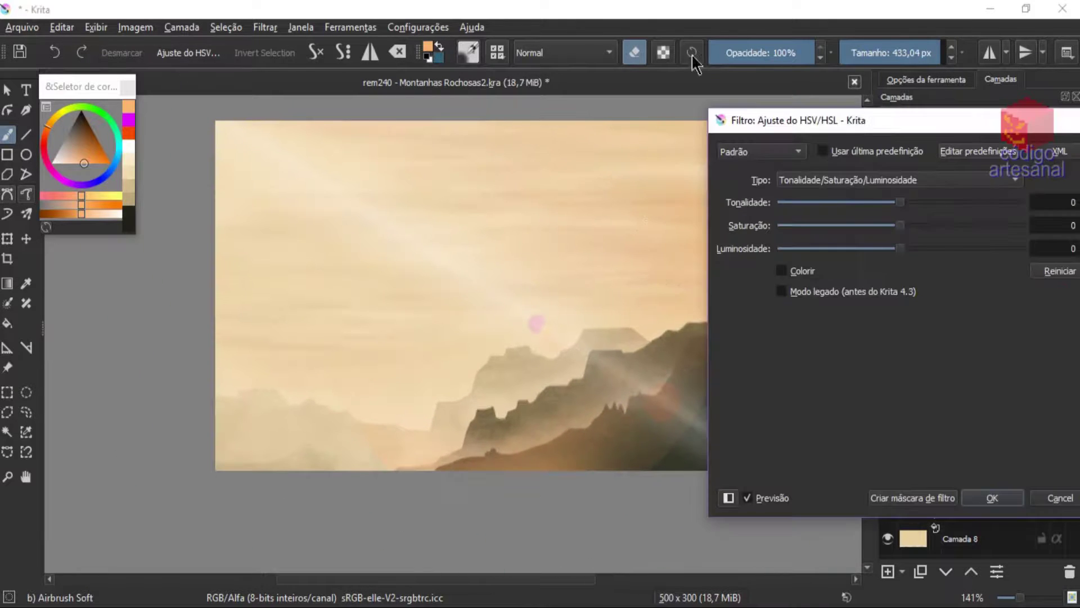
Apply the HSV adjustment, lower the sun glow layer's opacity, and select Camada 22
{"action": "left_click", "coordinate": [992, 498]}
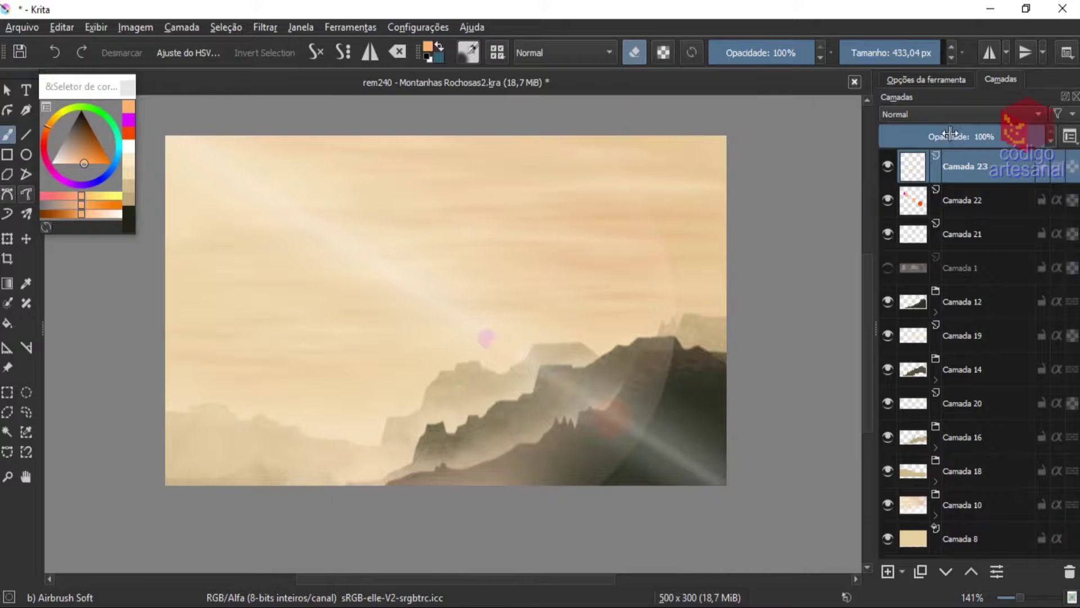
{"action": "left_click_drag", "start_coordinate": [1013, 137], "coordinate": [945, 137]}
{"action": "left_click", "coordinate": [963, 200]}
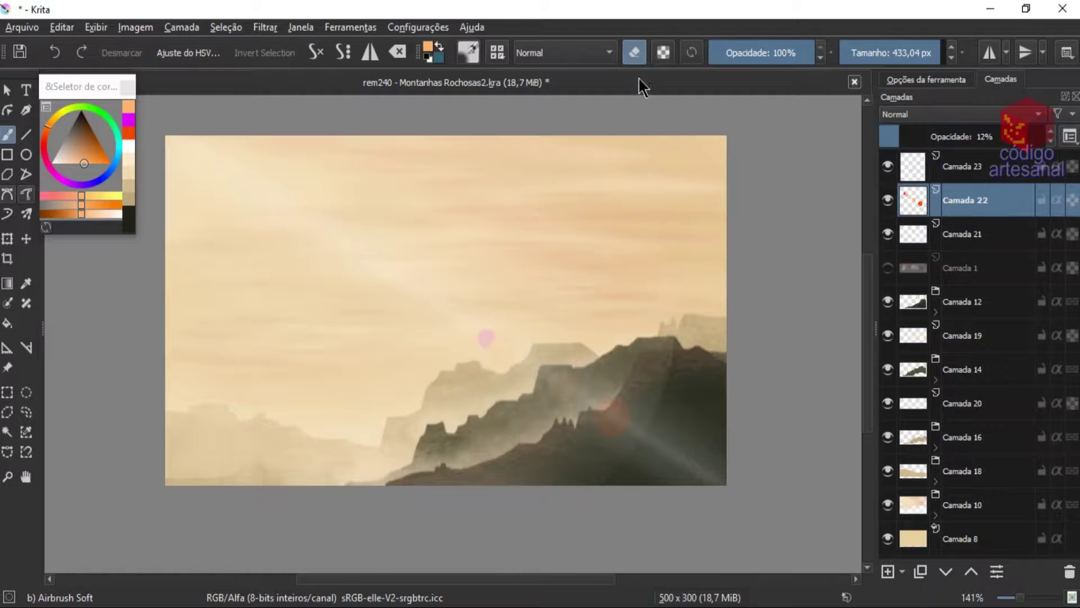
Airbrush a big soft white glow in the upper-left sky on new layer Camada 24
{"action": "key", "text": "e"}
{"action": "key", "text": "plus"}
{"action": "key", "text": "plus"}
{"action": "key", "text": "minus"}
{"action": "key", "text": "minus"}
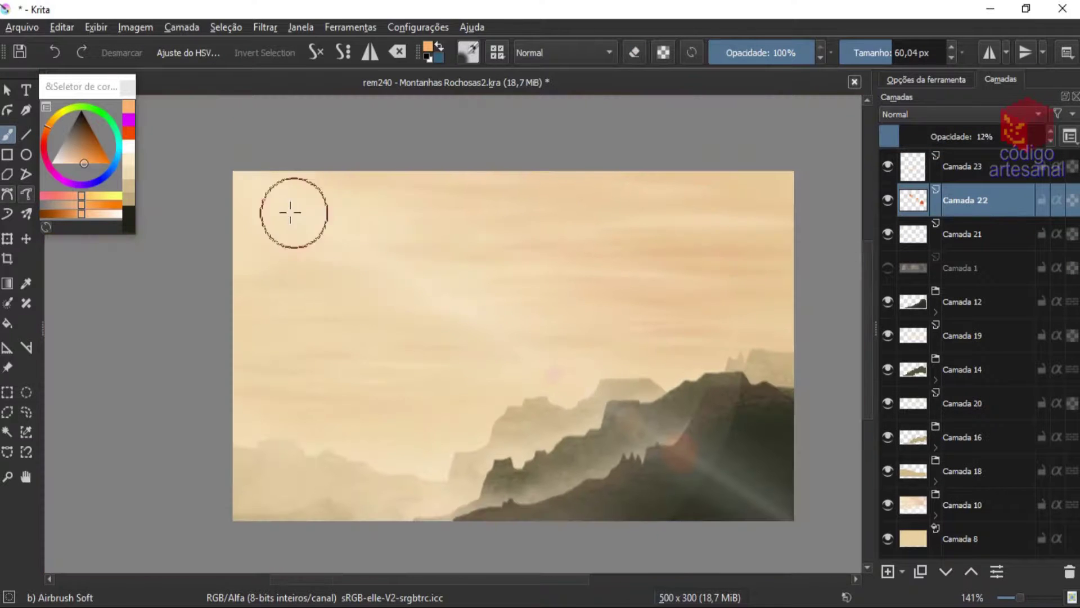
{"action": "key", "text": "bracketright"}
{"action": "key", "text": "bracketright"}
{"action": "key", "text": "bracketright"}
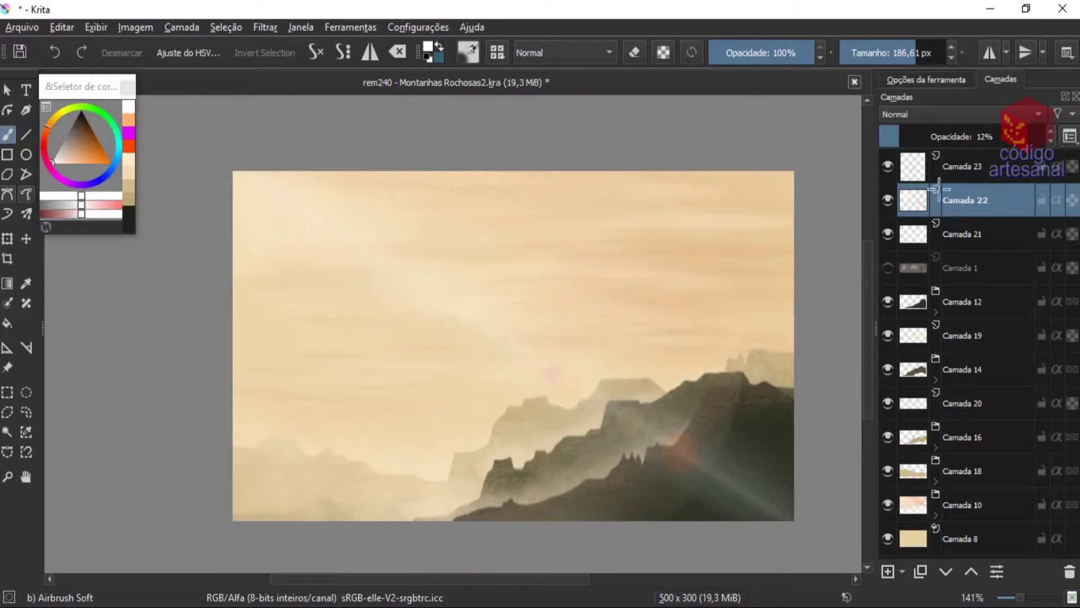
{"action": "left_click", "coordinate": [888, 571]}
{"action": "key", "text": "bracketright"}
{"action": "left_click_drag", "start_coordinate": [302, 204], "coordinate": [347, 246]}
Preview lowering the glow layer's Luminosidade to -14 in the HSV/HSL adjustment
{"action": "scroll", "coordinate": [446, 285], "scroll_direction": "down", "scroll_amount": 2}
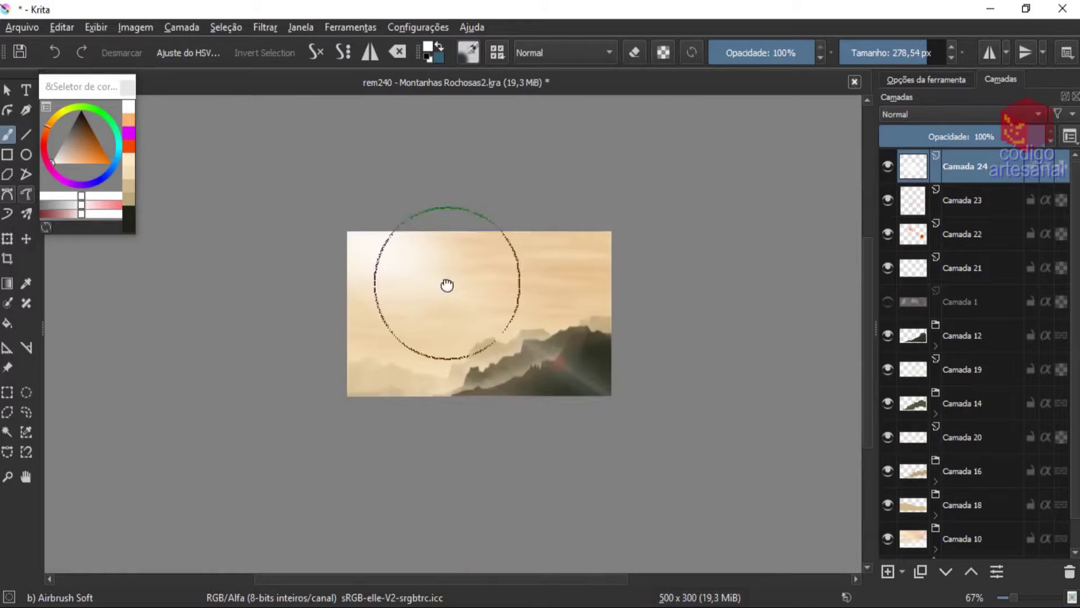
{"action": "scroll", "coordinate": [471, 152], "scroll_direction": "up", "scroll_amount": 1}
{"action": "scroll", "coordinate": [393, 270], "scroll_direction": "up", "scroll_amount": 1}
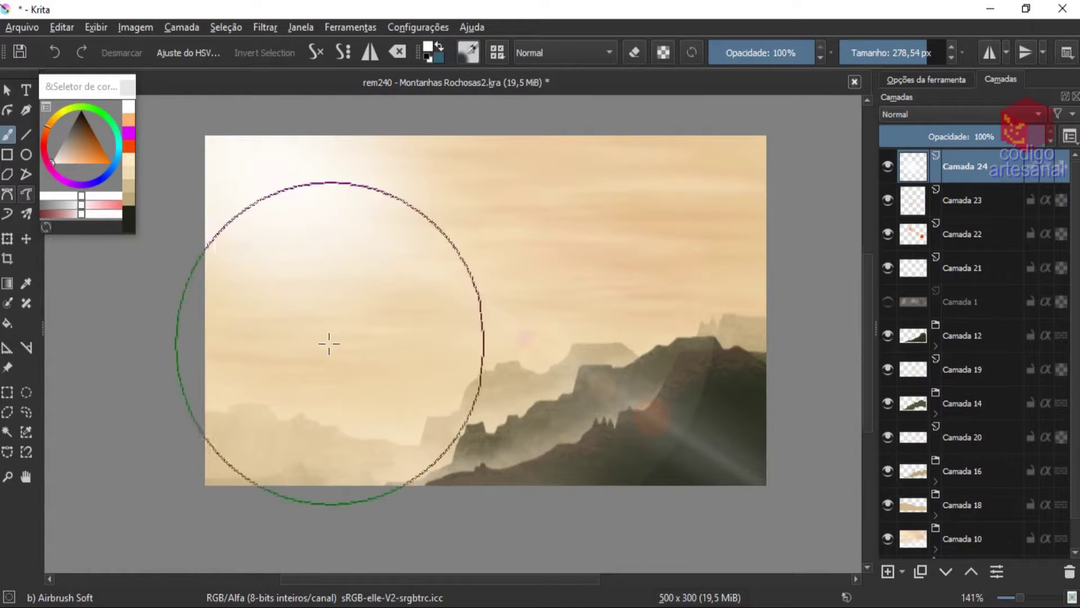
{"action": "scroll", "coordinate": [328, 342], "scroll_direction": "up", "scroll_amount": 1}
{"action": "scroll", "coordinate": [315, 394], "scroll_direction": "down", "scroll_amount": 1}
{"action": "scroll", "coordinate": [912, 495], "scroll_direction": "down", "scroll_amount": 1}
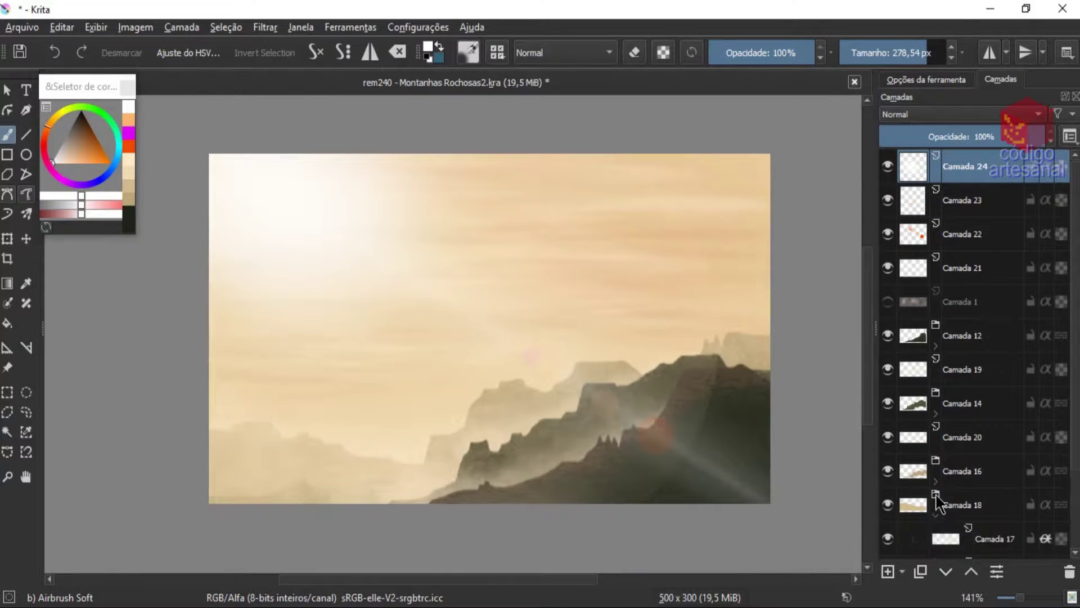
{"action": "key", "text": "ctrl+u"}
{"action": "left_click_drag", "start_coordinate": [892, 252], "coordinate": [881, 252]}
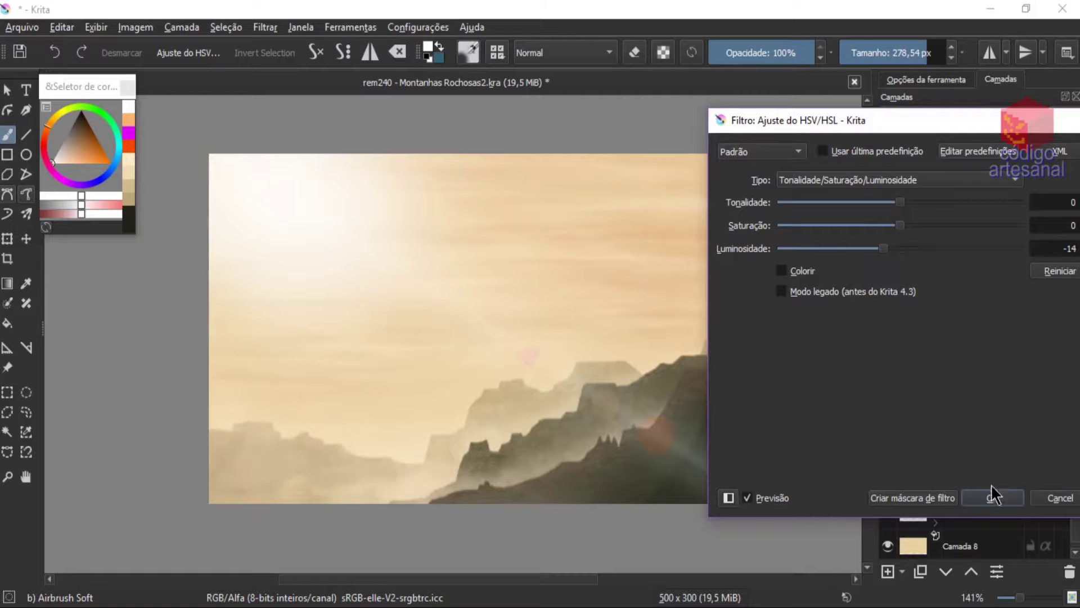
Apply the darkening, slightly darken mountain layer Camada 5, and hide cloud-streak layer Camada 10
{"action": "left_click", "coordinate": [993, 497]}
{"action": "left_click", "coordinate": [943, 445]}
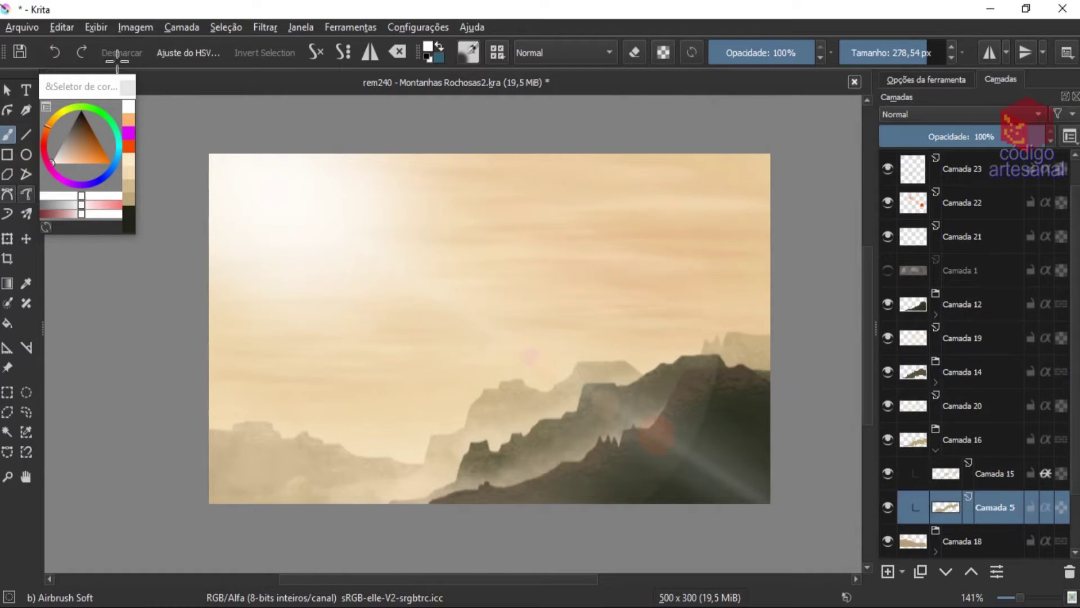
{"action": "left_click", "coordinate": [189, 52]}
{"action": "left_click_drag", "start_coordinate": [900, 248], "coordinate": [870, 248]}
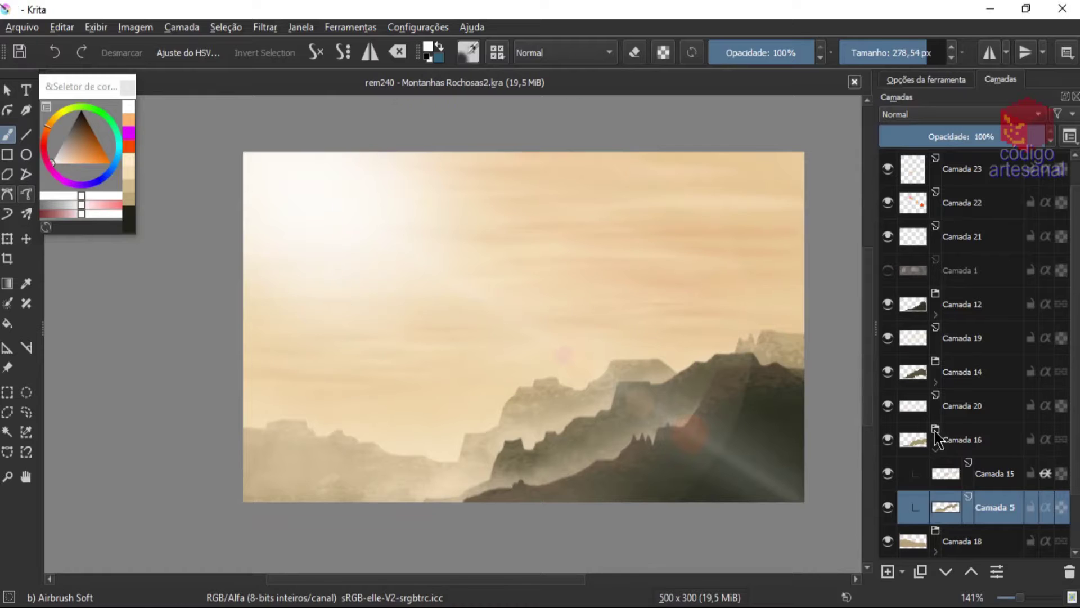
{"action": "left_click", "coordinate": [936, 449]}
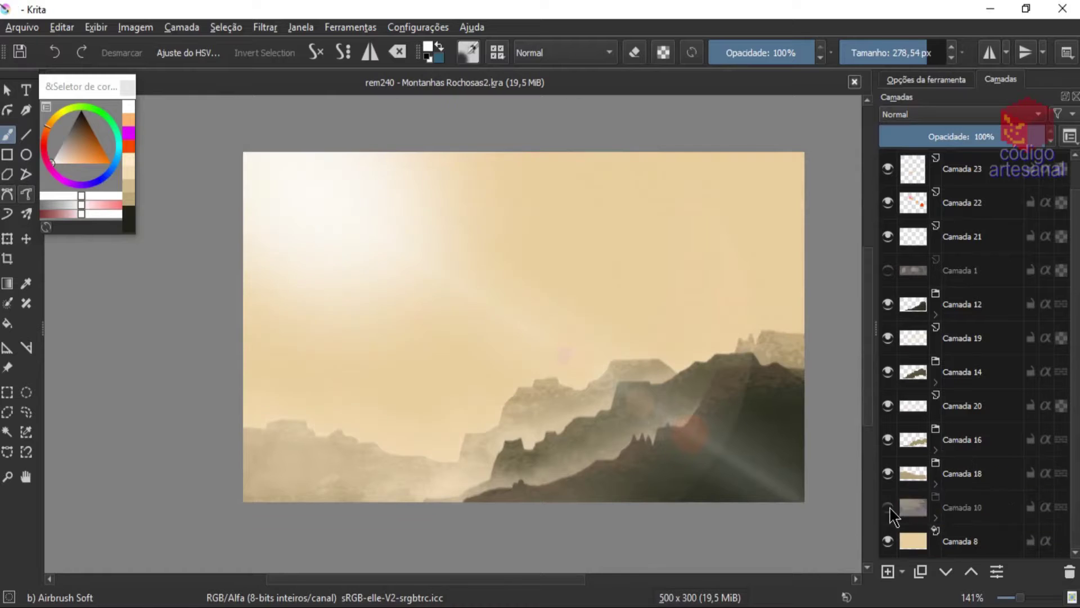
{"action": "left_click", "coordinate": [917, 498]}
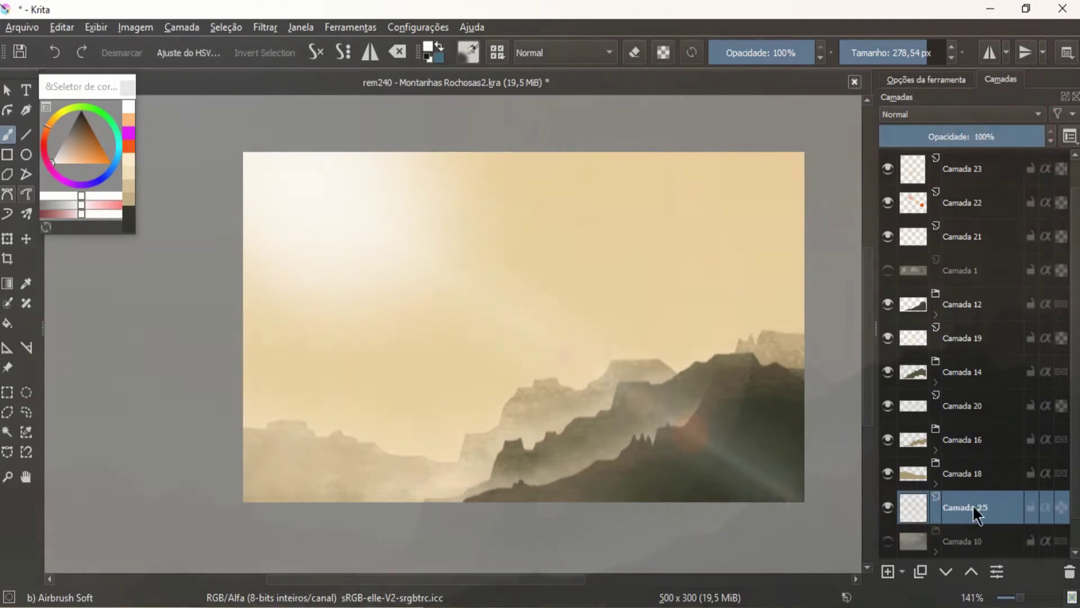